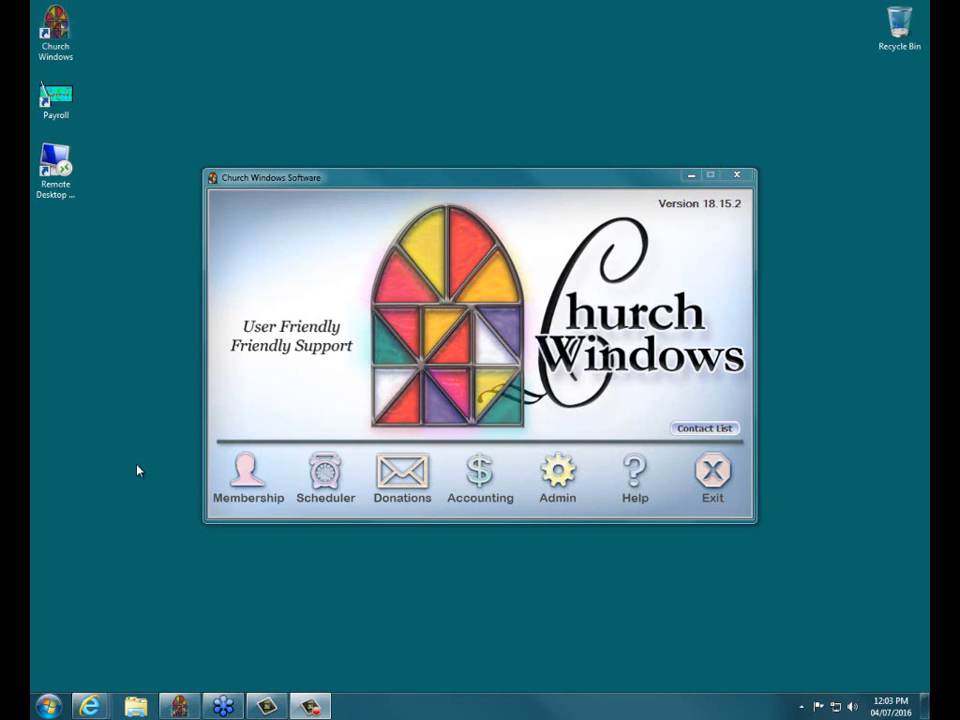
# - Open the Membership module and drop down its Reports options
pyautogui.click(248, 474)
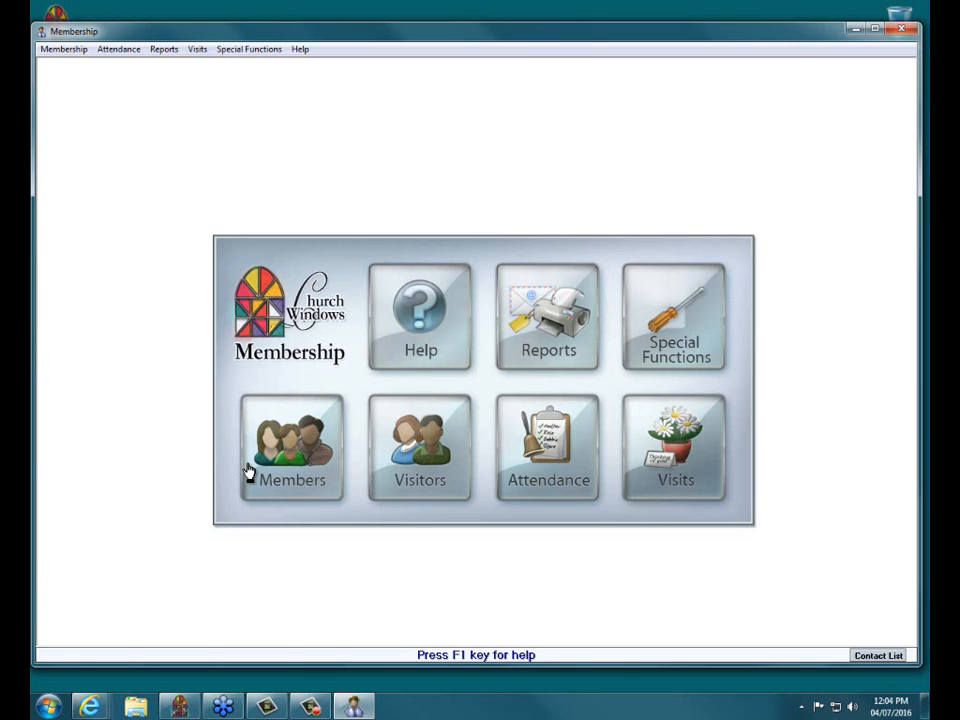
pyautogui.click(546, 322)
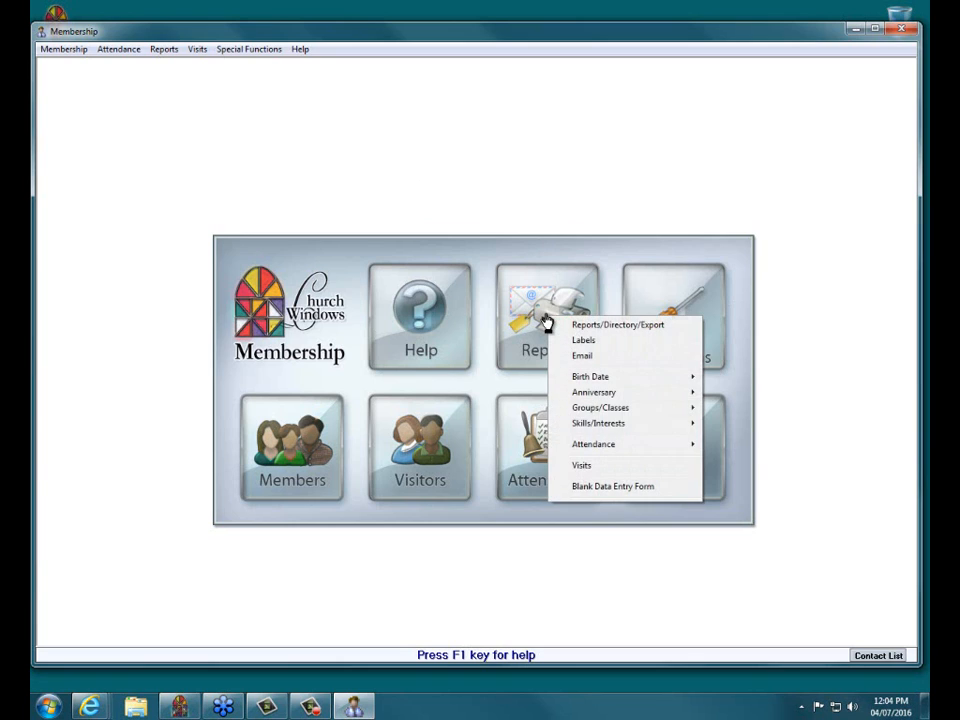
# - Choose Email from the Membership Reports menu to begin recipient selection
pyautogui.click(602, 357)
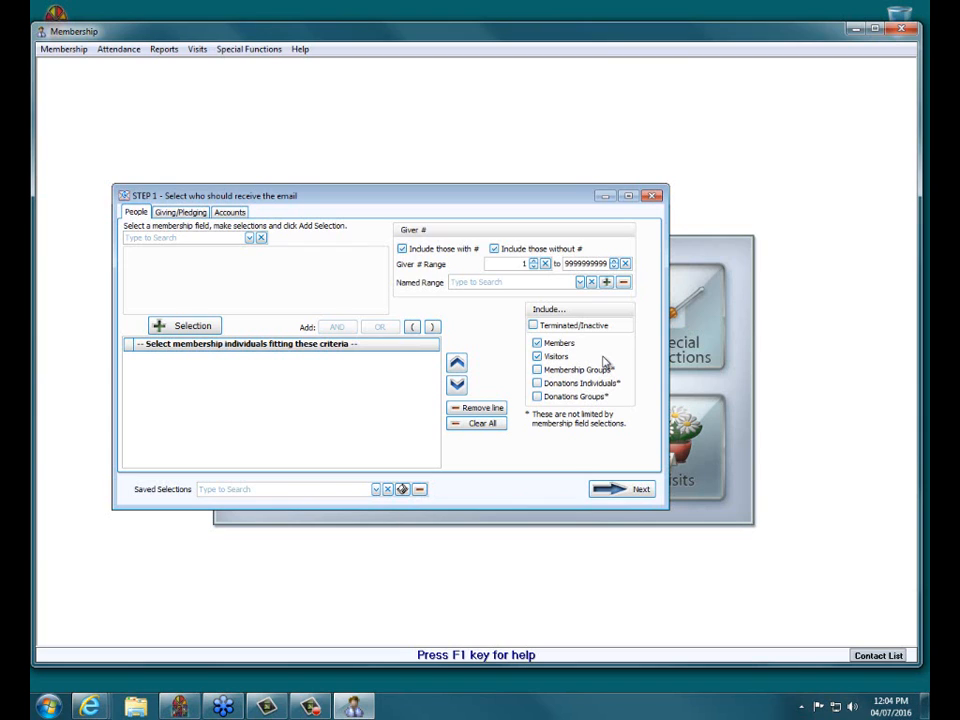
# - Advance past Step 1 and maximize the email Options window
pyautogui.click(638, 489)
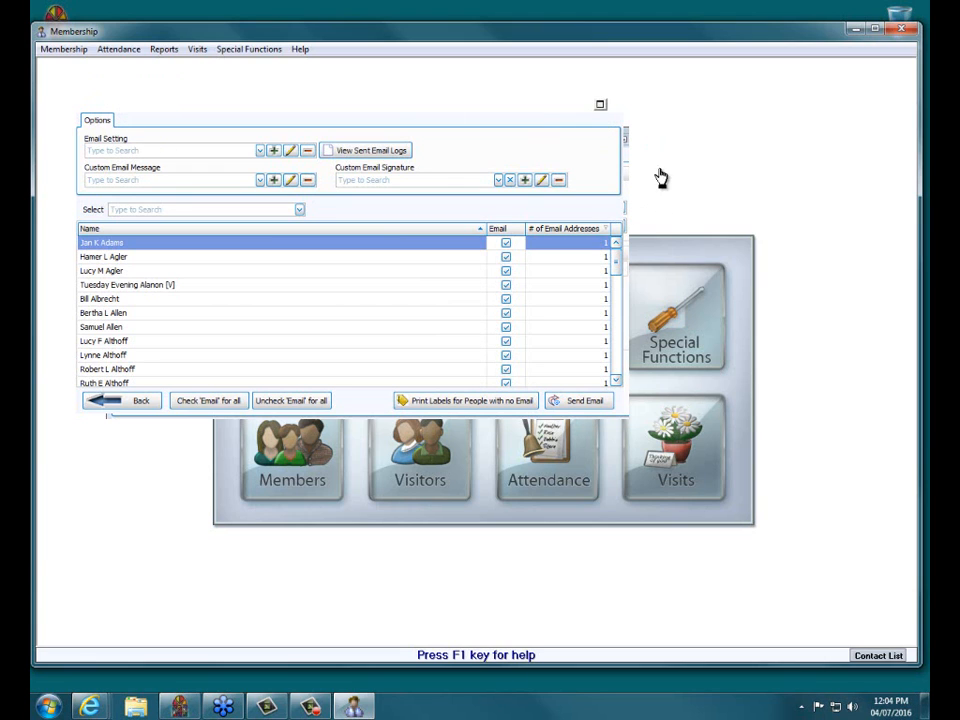
pyautogui.moveTo(351, 103); pyautogui.dragTo(359, 126)
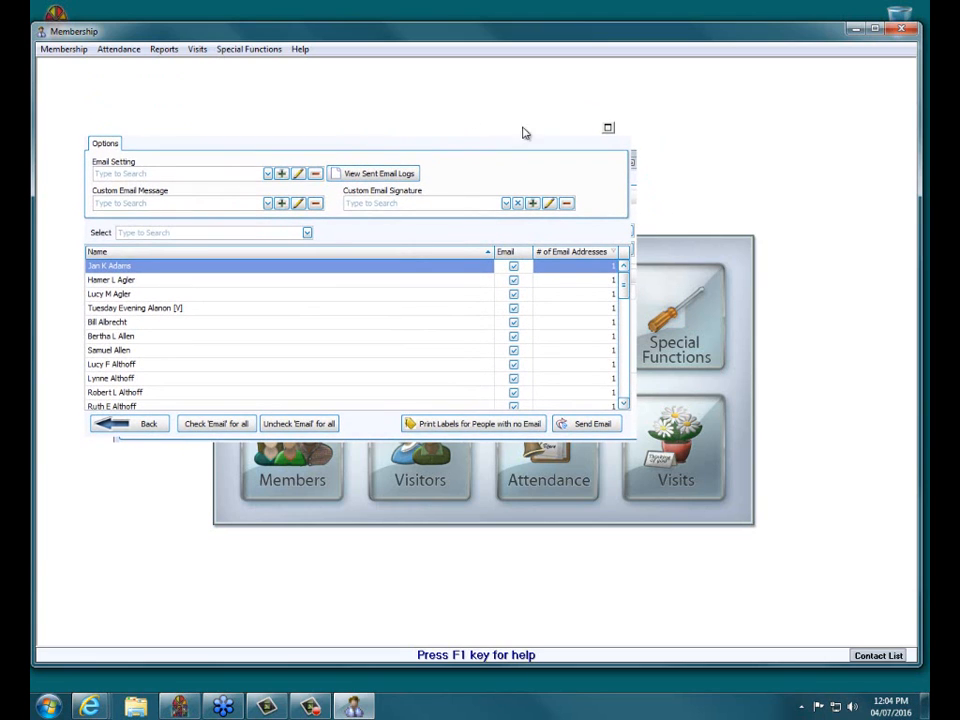
pyautogui.click(608, 129)
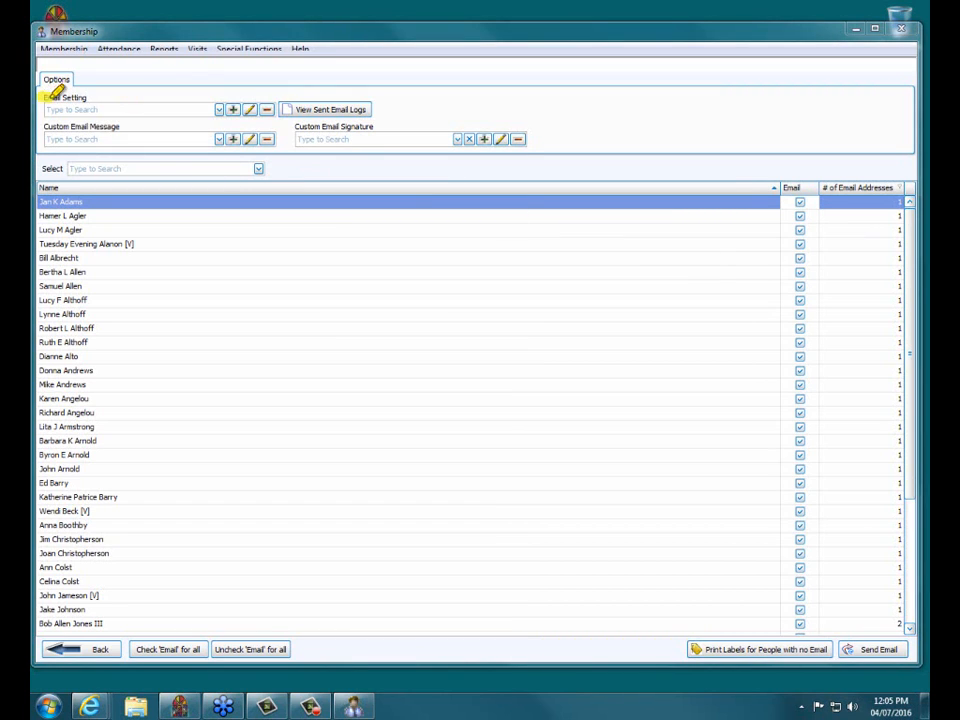
# - Check the Email Setting name list, which has no saved settings
pyautogui.moveTo(45, 97); pyautogui.dragTo(88, 97)
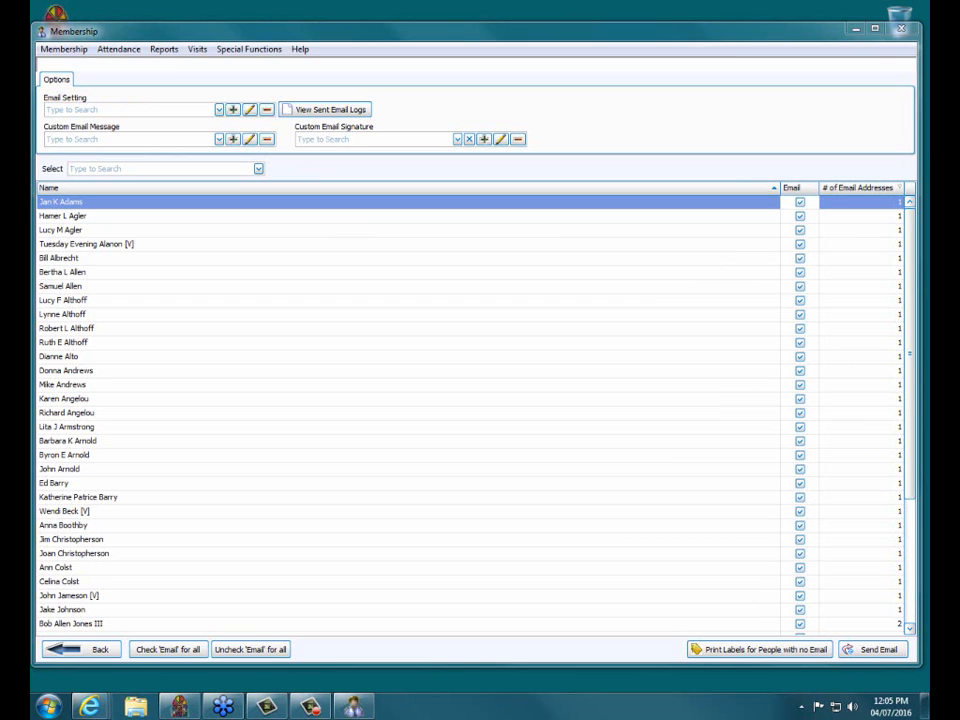
pyautogui.click(219, 109)
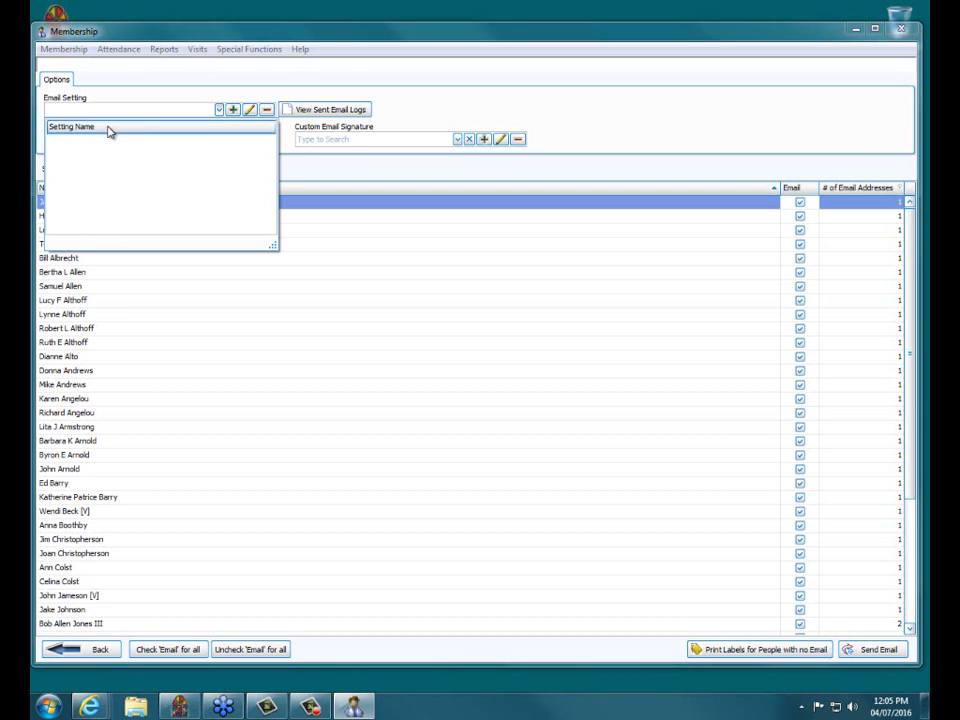
# - Open a blank Setup SMTP Email form from the + beside Email Setting
pyautogui.click(234, 110)
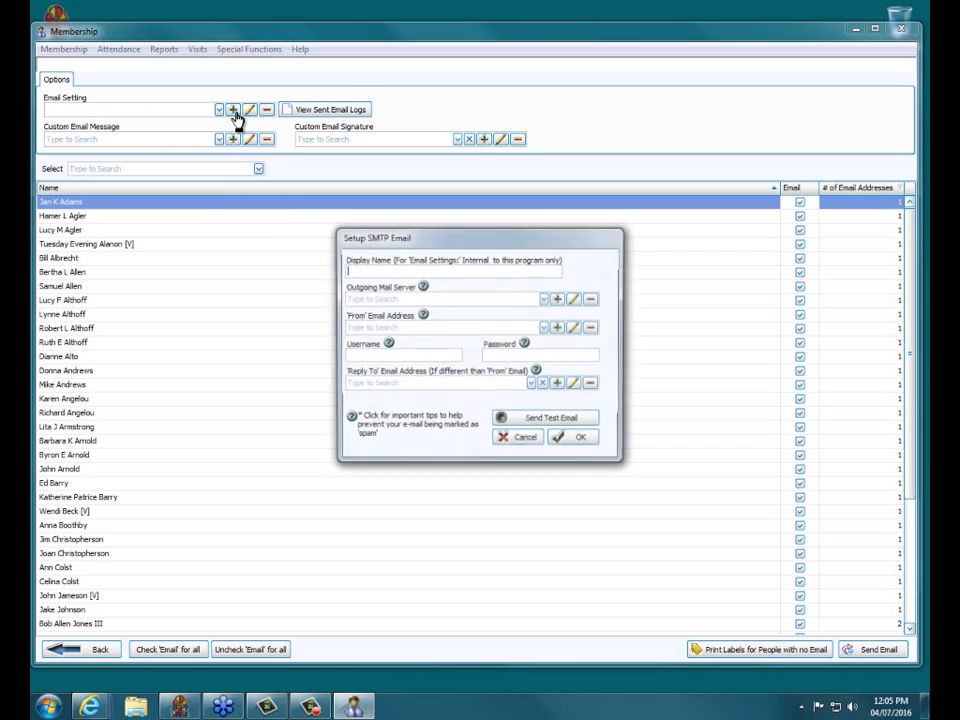
pyautogui.moveTo(476, 240); pyautogui.dragTo(465, 110)
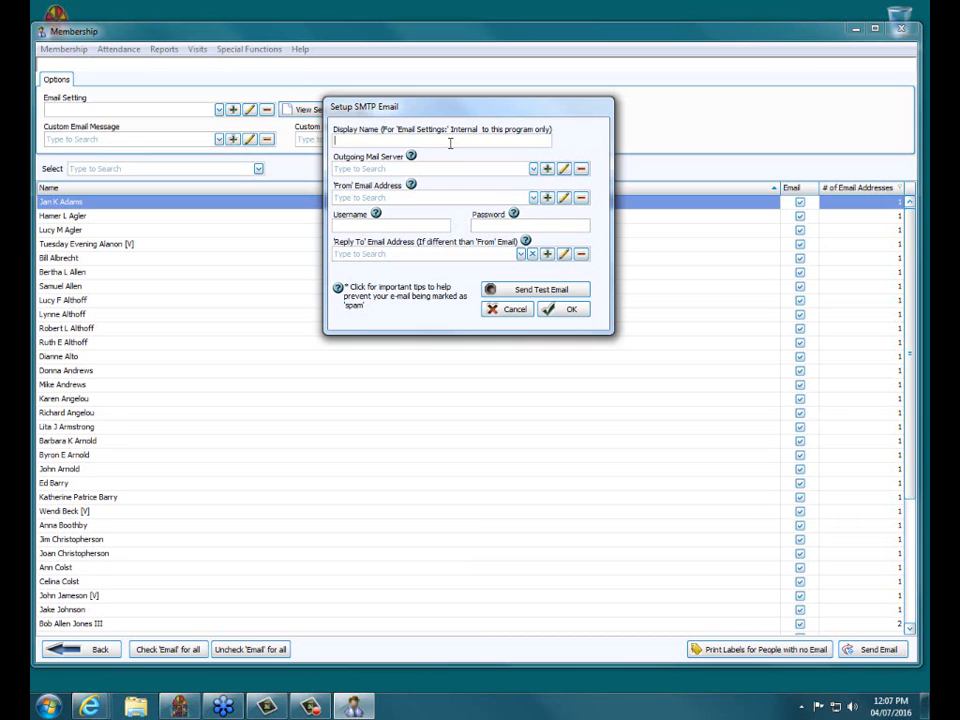
# - Enter 'Webinar Email' as the SMTP setting's display name
pyautogui.write('Webinar Email')
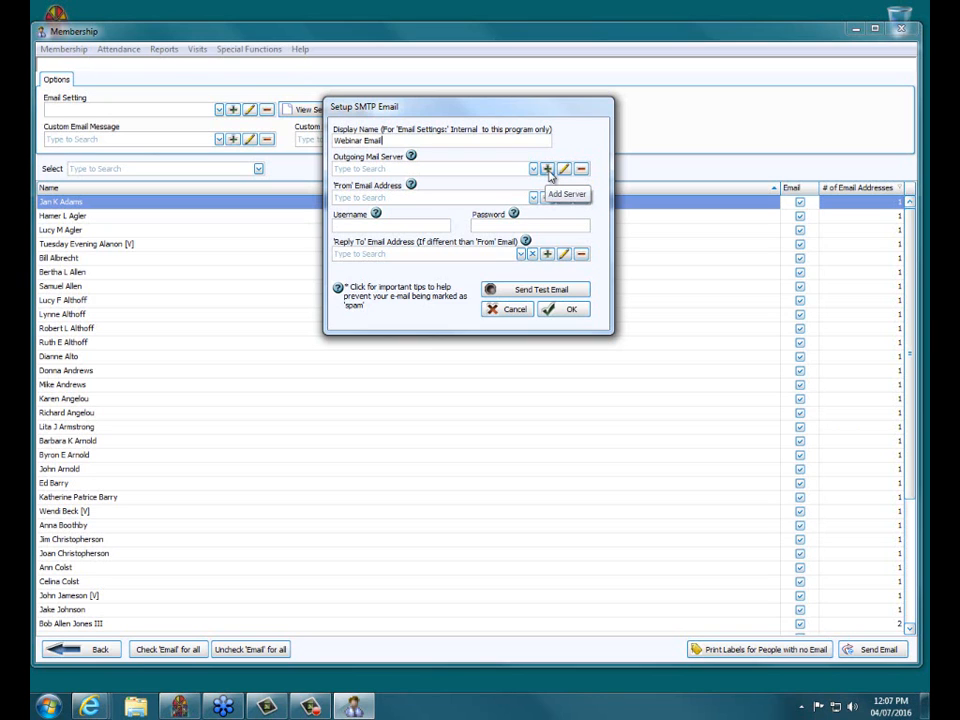
# - Bring up the SMTP Server dialog for a new outgoing mail server
pyautogui.click(548, 170)
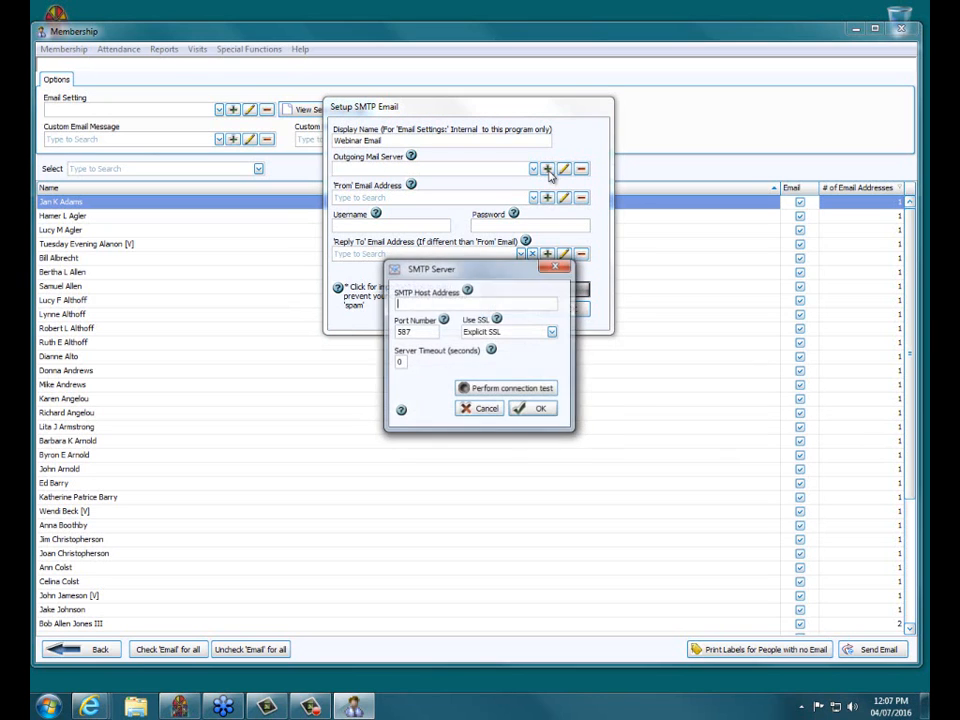
pyautogui.moveTo(506, 276); pyautogui.dragTo(388, 143)
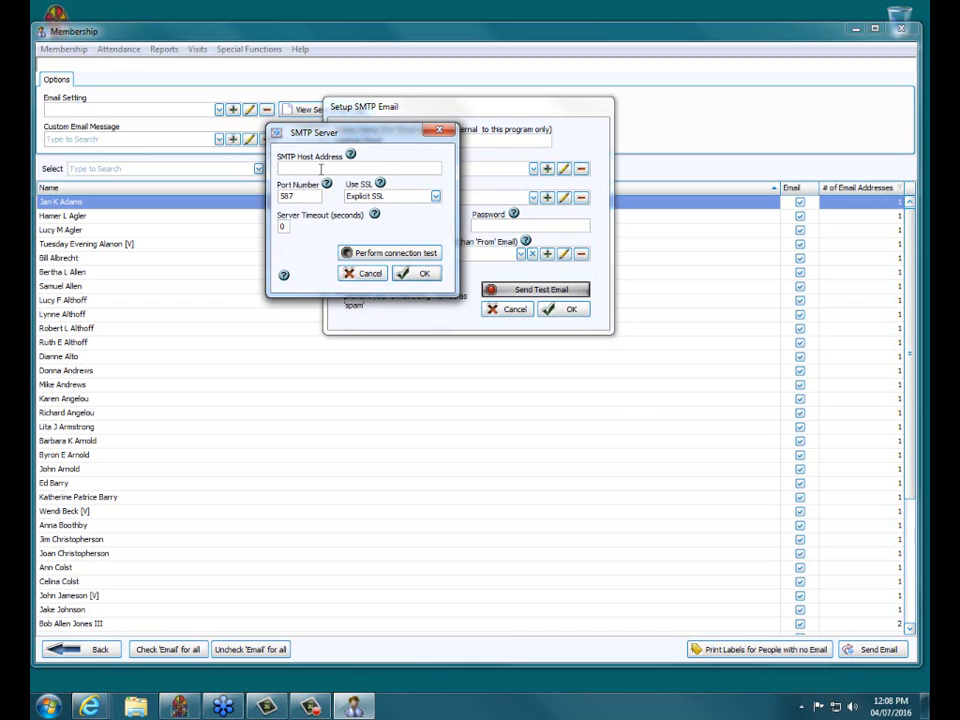
# - Enter host smtp.mail.yahoo.com and change the port from 587 to 465
pyautogui.write('smtp.mail.yahoo.com')
pyautogui.moveTo(355, 168)
pyautogui.mouseDown()
pyautogui.moveTo(280, 168)
pyautogui.moveTo(359, 168)
pyautogui.mouseUp()
pyautogui.moveTo(315, 196); pyautogui.dragTo(238, 200)
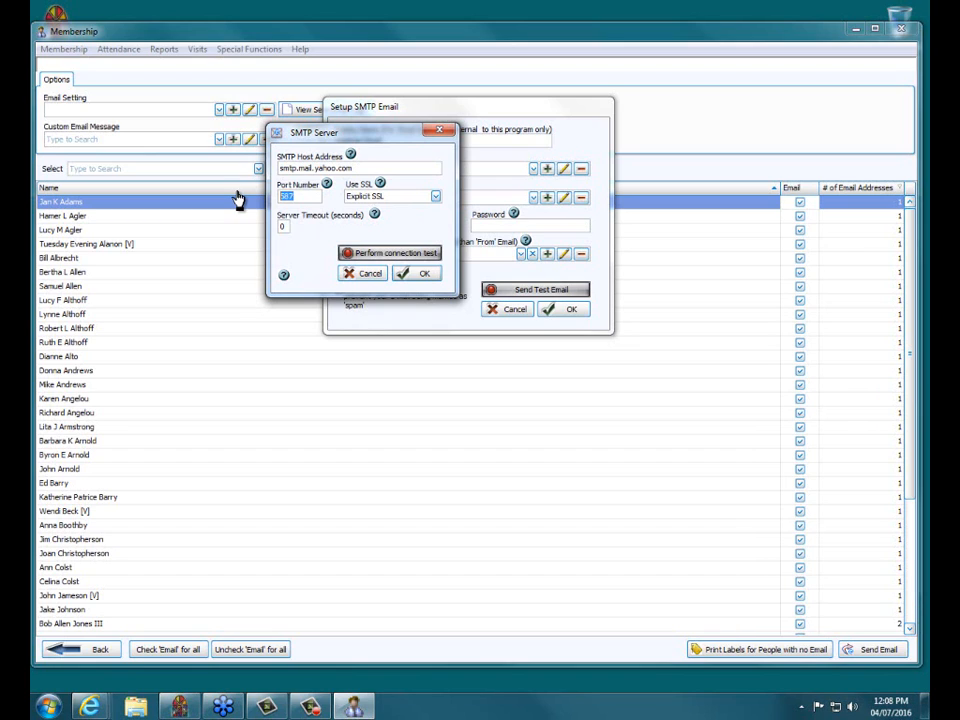
pyautogui.write('465')
# - Switch to Implicit SSL, pass the connection test, and save the Yahoo server
pyautogui.click(434, 198)
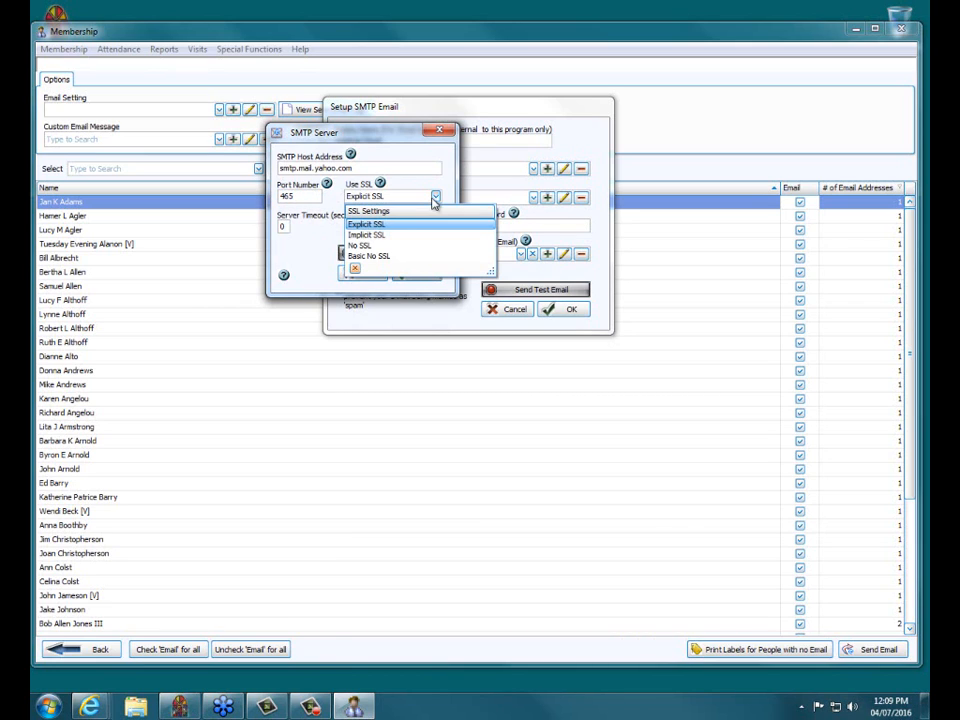
pyautogui.click(365, 236)
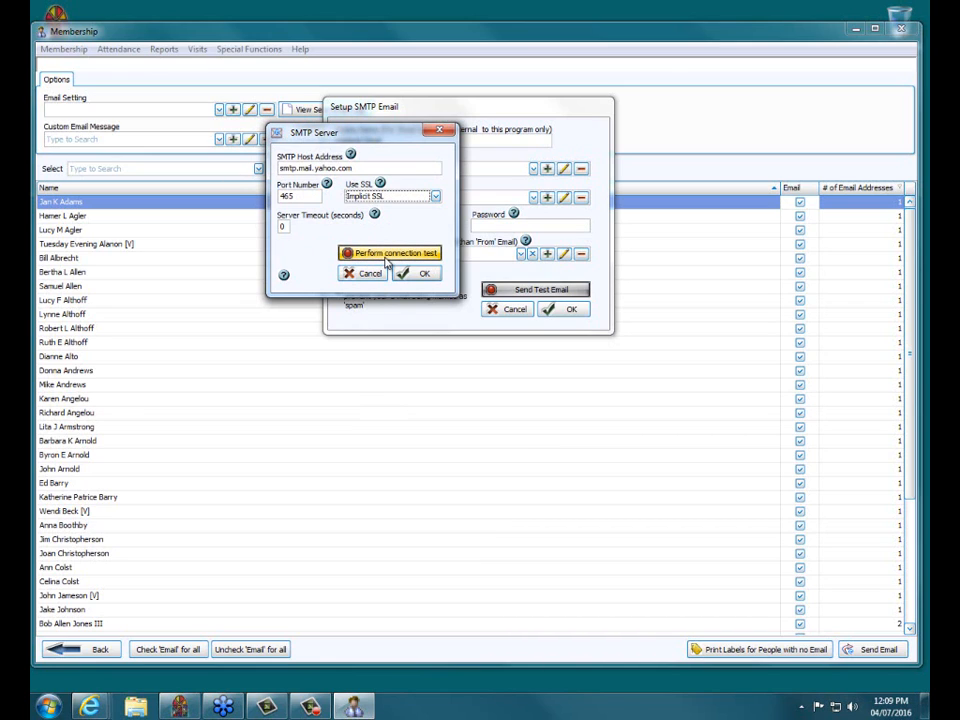
pyautogui.click(389, 256)
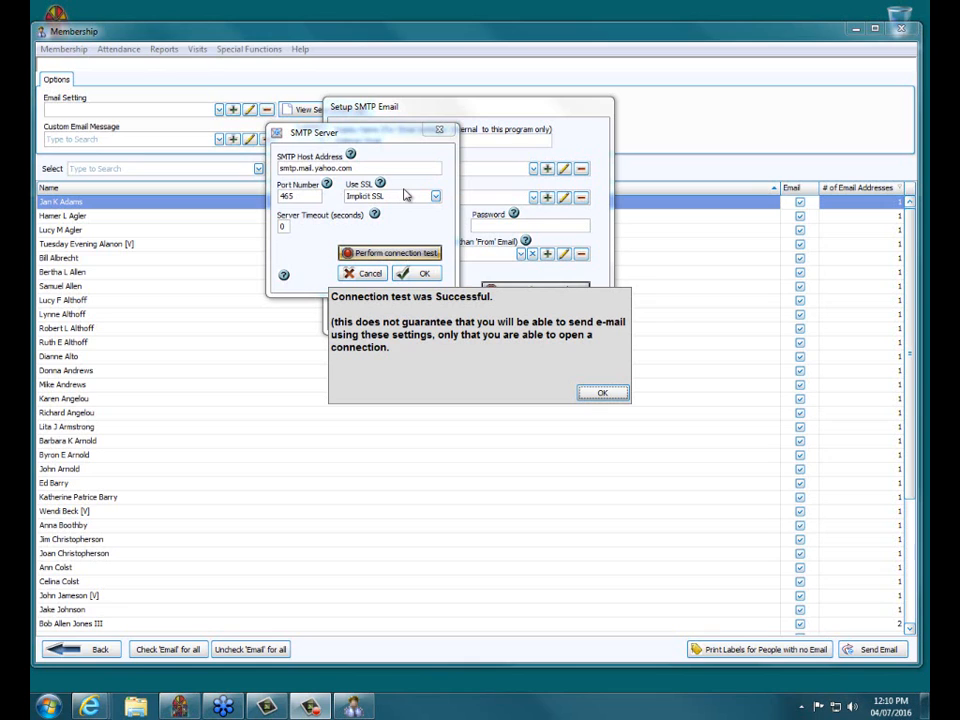
pyautogui.click(602, 393)
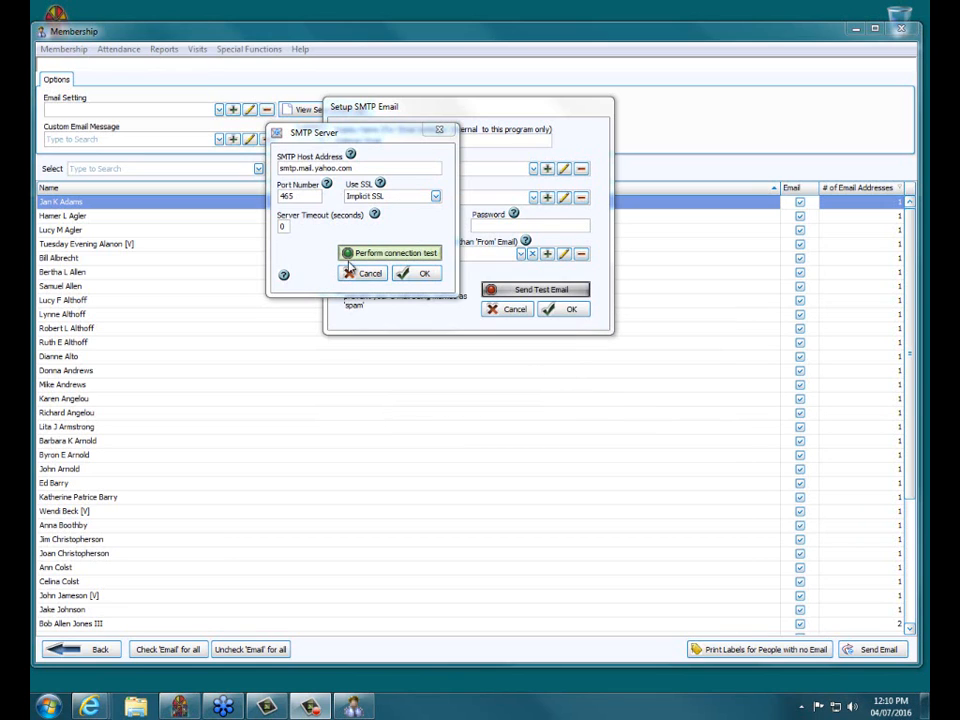
pyautogui.click(424, 275)
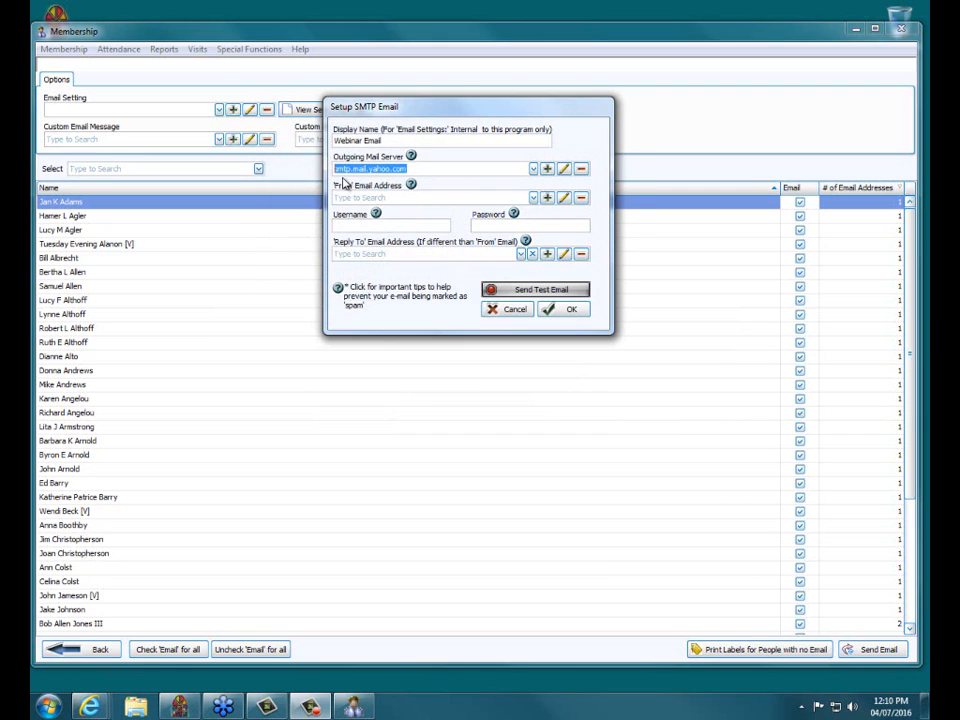
pyautogui.moveTo(415, 171)
pyautogui.mouseDown()
pyautogui.moveTo(332, 170)
pyautogui.moveTo(415, 170)
pyautogui.mouseUp()
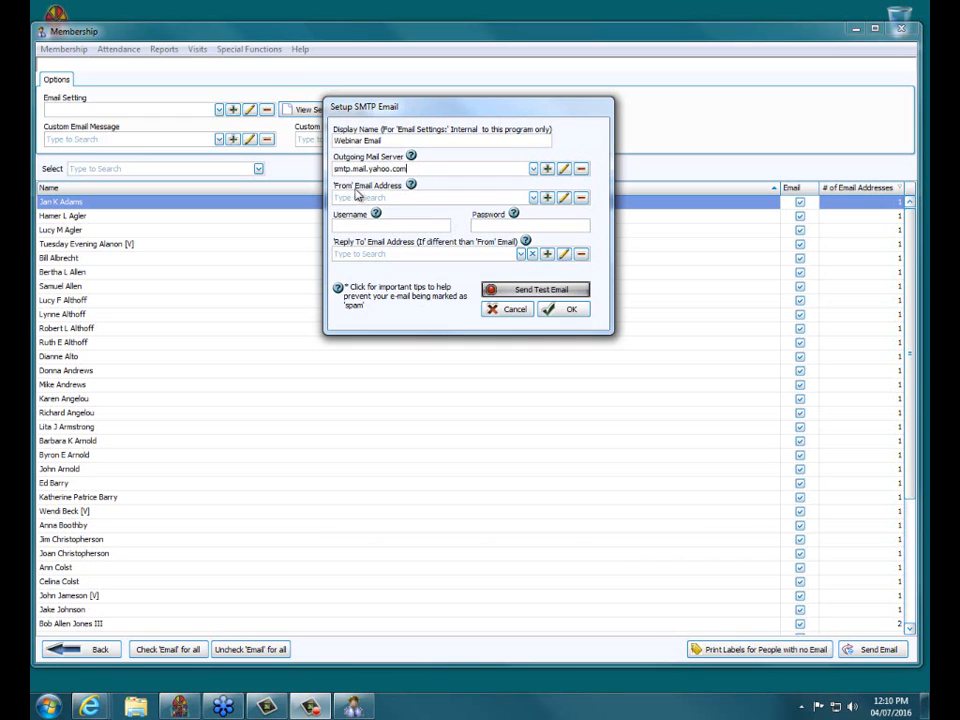
pyautogui.click(536, 198)
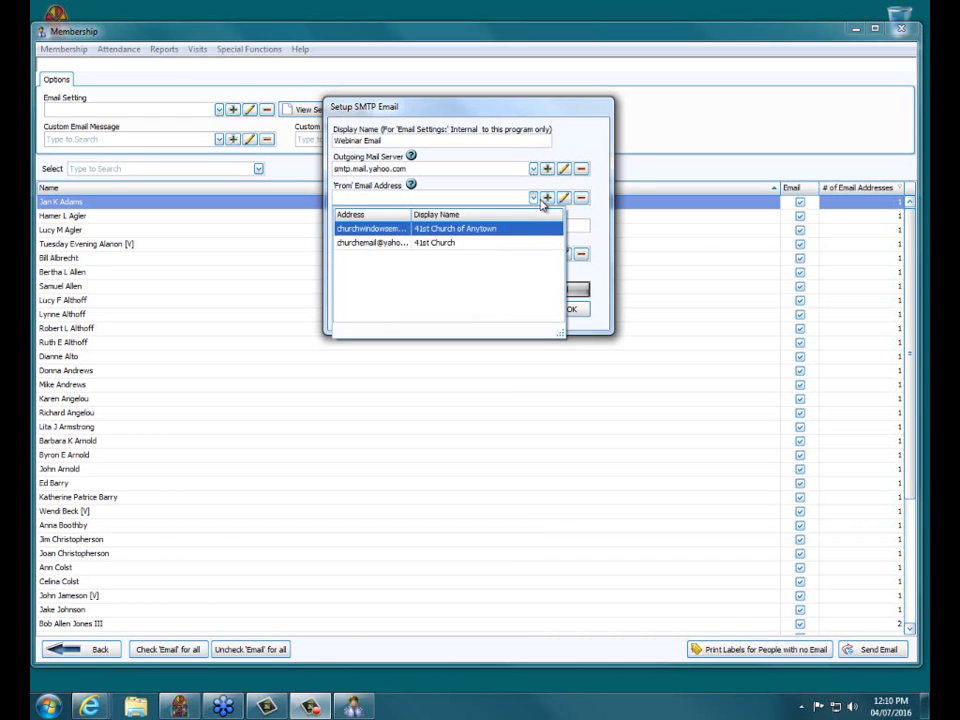
pyautogui.click(547, 199)
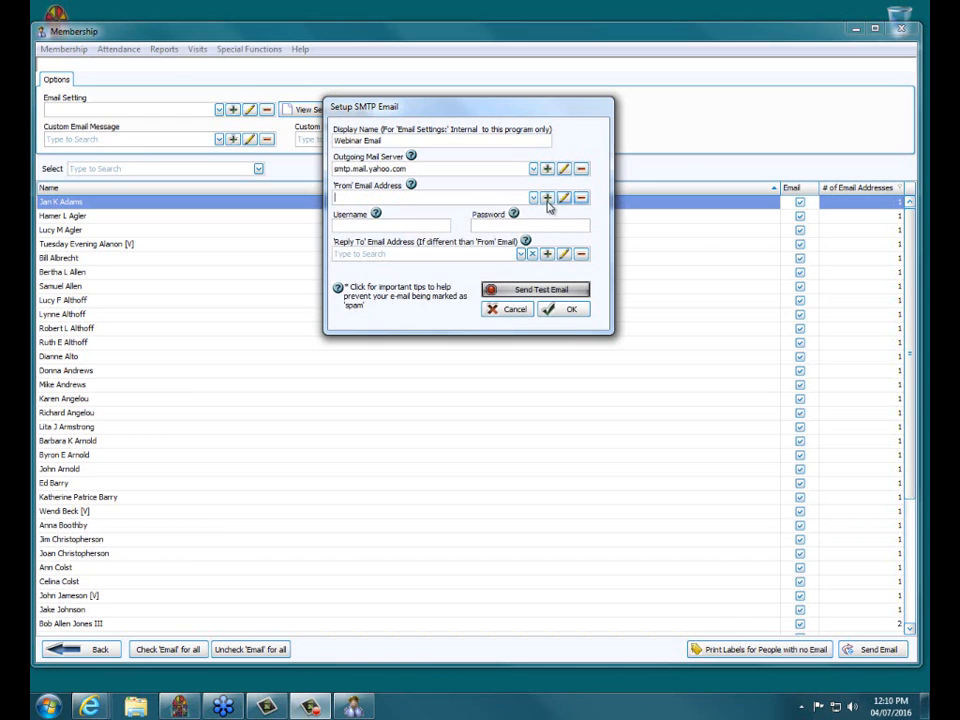
# - Add a sender with the church's Yahoo e-mail address and review the name 41st Church of Anytown
pyautogui.click(547, 198)
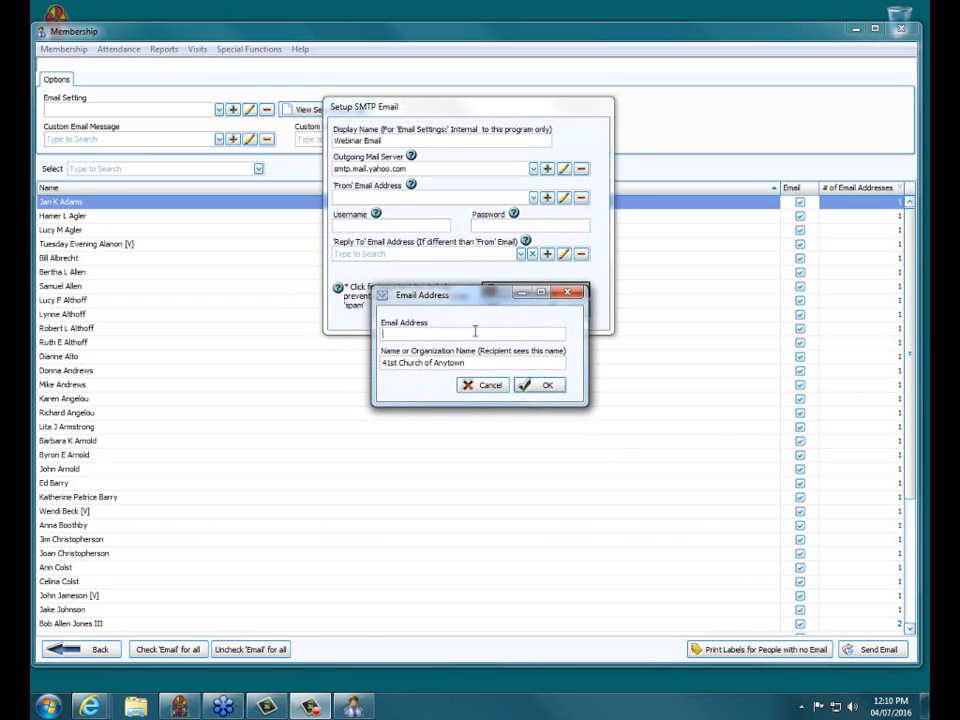
pyautogui.moveTo(527, 334); pyautogui.dragTo(493, 331)
pyautogui.moveTo(472, 362); pyautogui.dragTo(503, 362)
pyautogui.moveTo(482, 364)
pyautogui.mouseDown()
pyautogui.moveTo(384, 363)
pyautogui.moveTo(483, 363)
pyautogui.mouseUp()
pyautogui.moveTo(483, 363); pyautogui.dragTo(381, 366)
pyautogui.click(490, 364)
# - Save the church's Yahoo address as the sender, check the Username, and type the account password
pyautogui.click(539, 388)
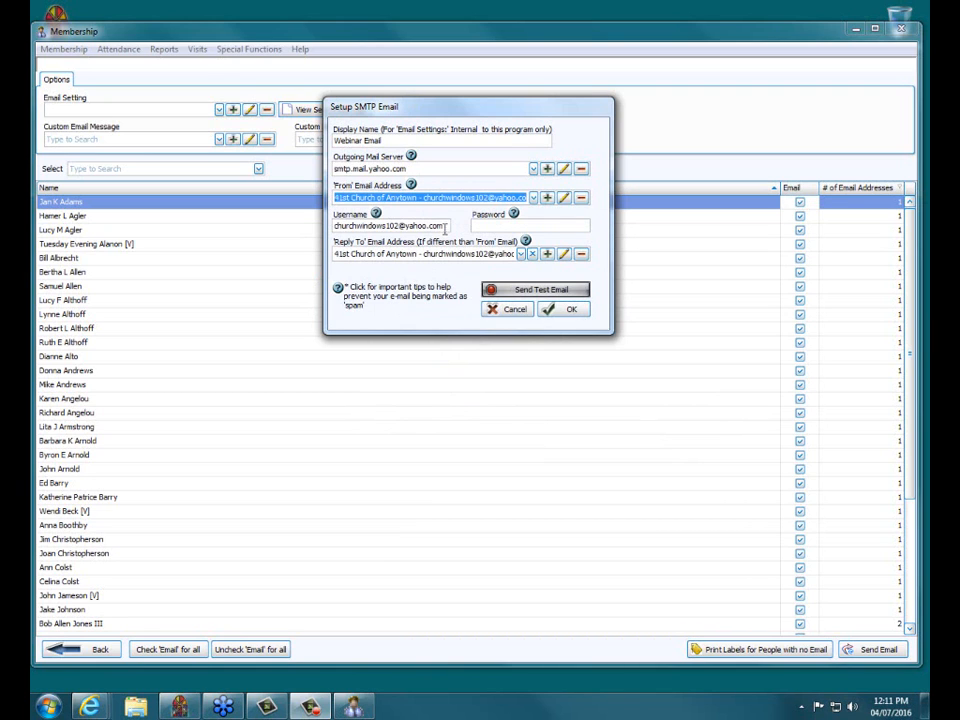
pyautogui.moveTo(443, 226)
pyautogui.mouseDown()
pyautogui.moveTo(300, 229)
pyautogui.moveTo(434, 225)
pyautogui.mouseUp()
pyautogui.click(516, 226)
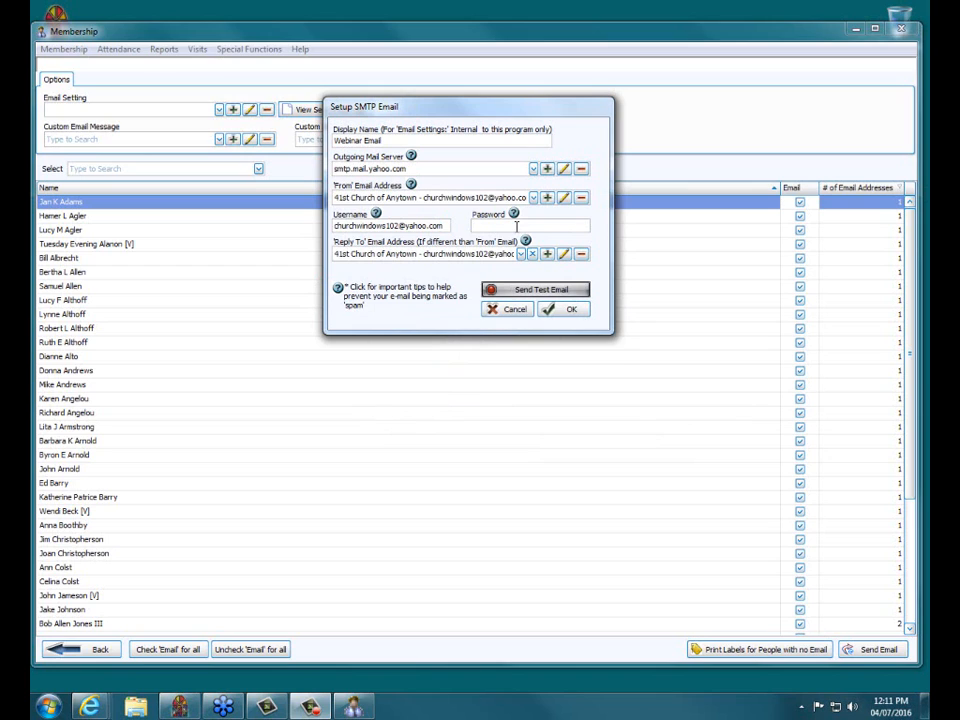
pyautogui.write('**********')
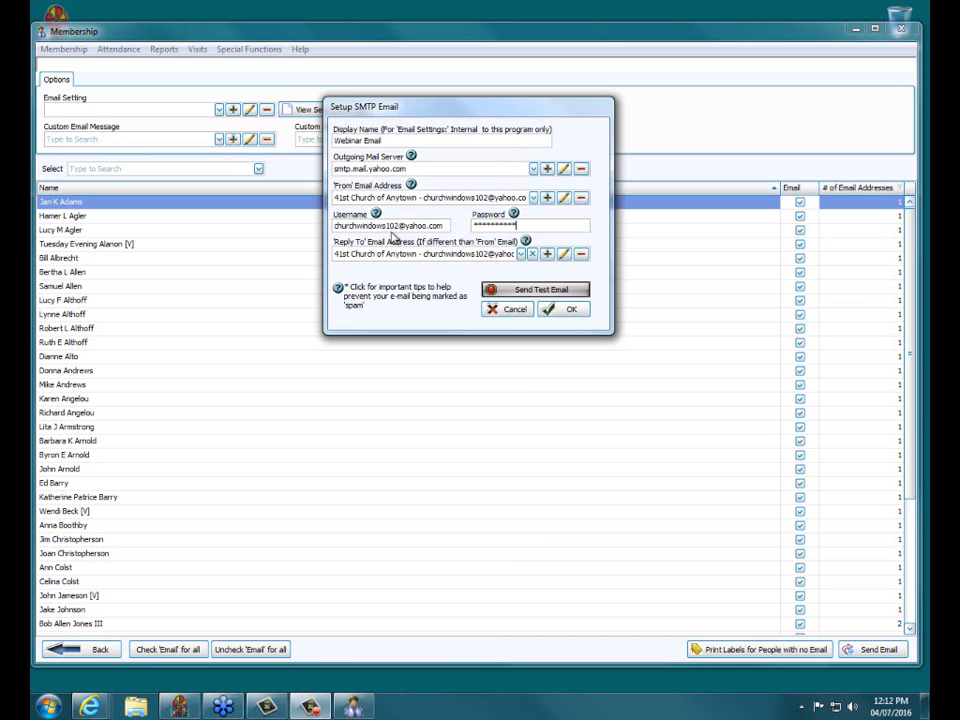
pyautogui.click(552, 290)
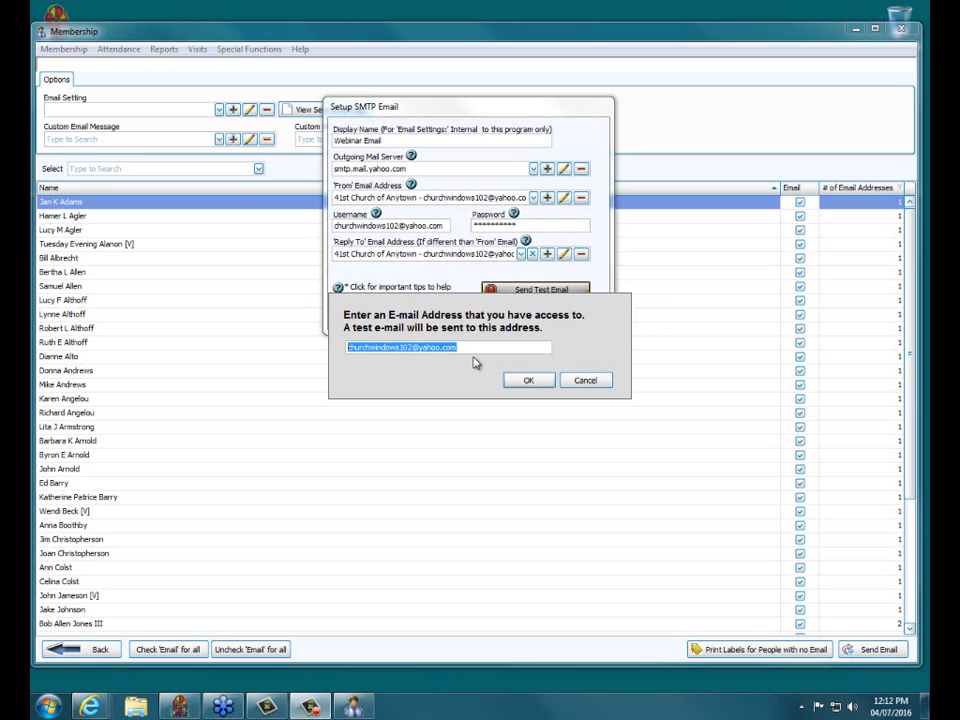
pyautogui.click(546, 386)
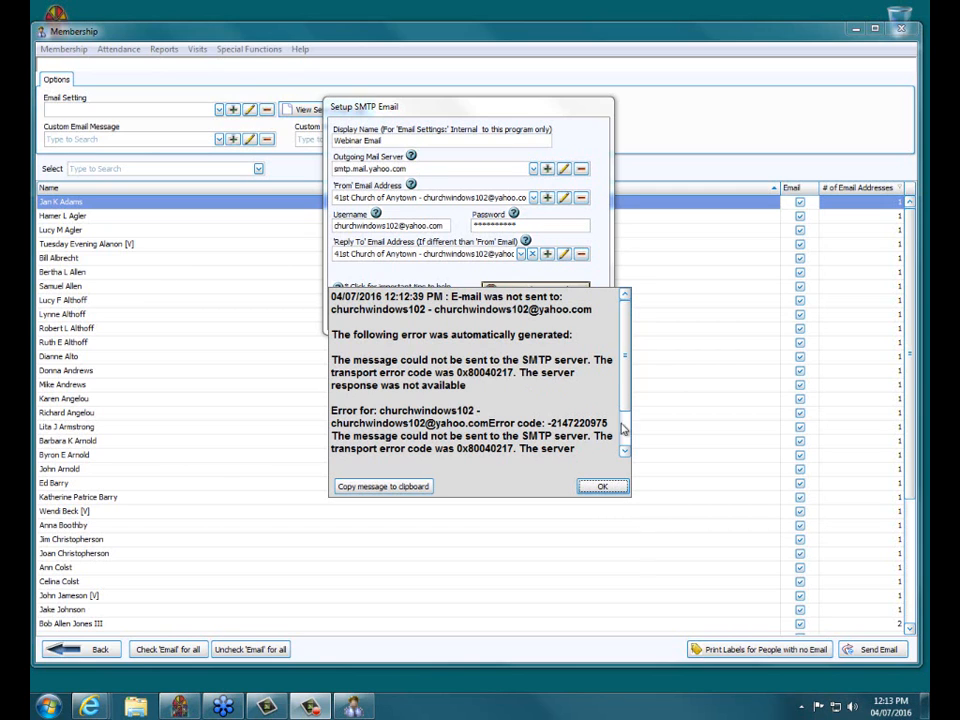
pyautogui.scroll(-2, 623, 418)
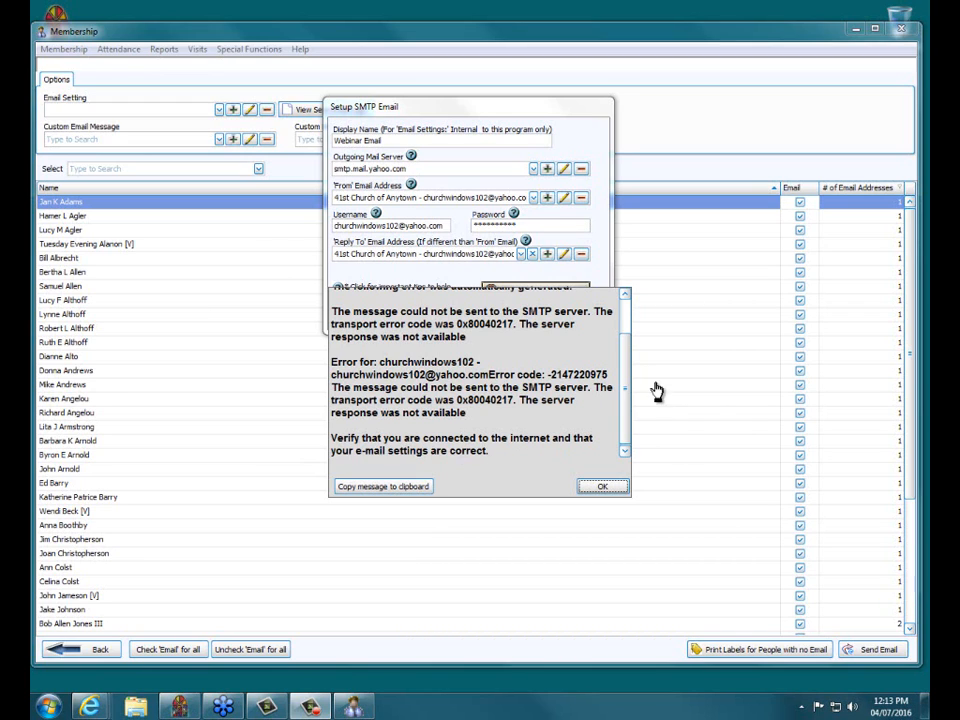
pyautogui.click(605, 489)
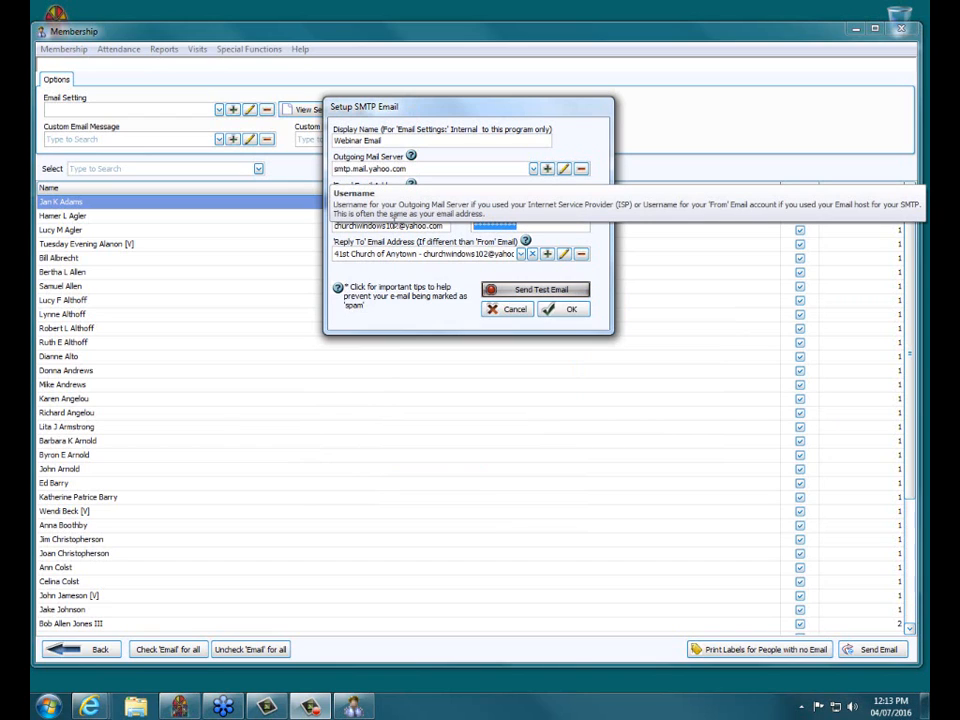
# - Retype the account password, send a test e-mail to the Yahoo address, and acknowledge the success message
pyautogui.write('******')
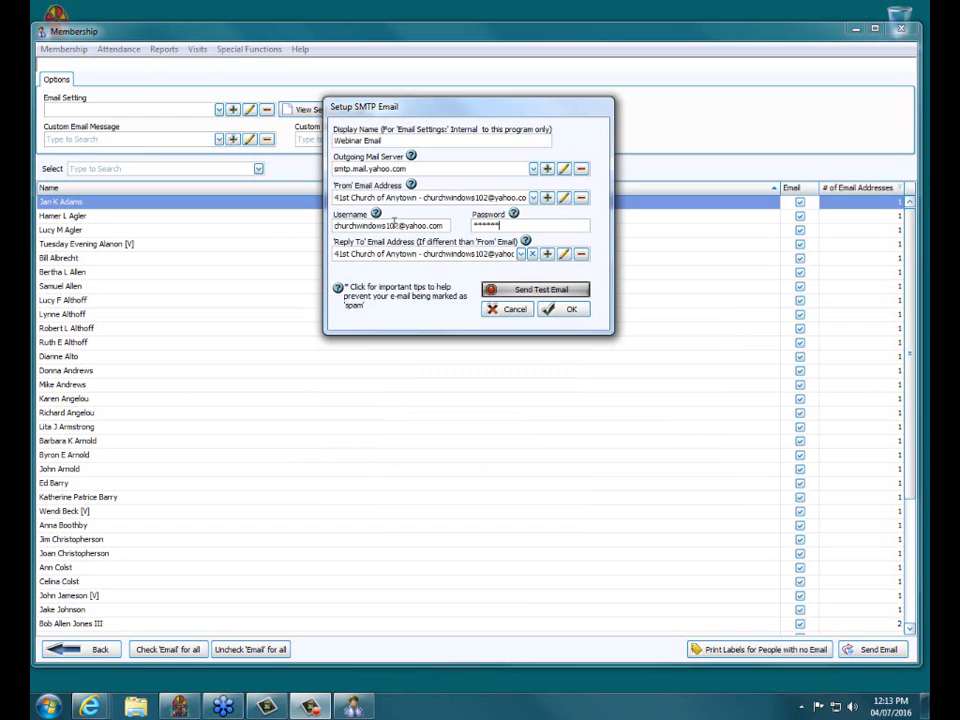
pyautogui.write('*****')
pyautogui.click(530, 290)
pyautogui.click(533, 381)
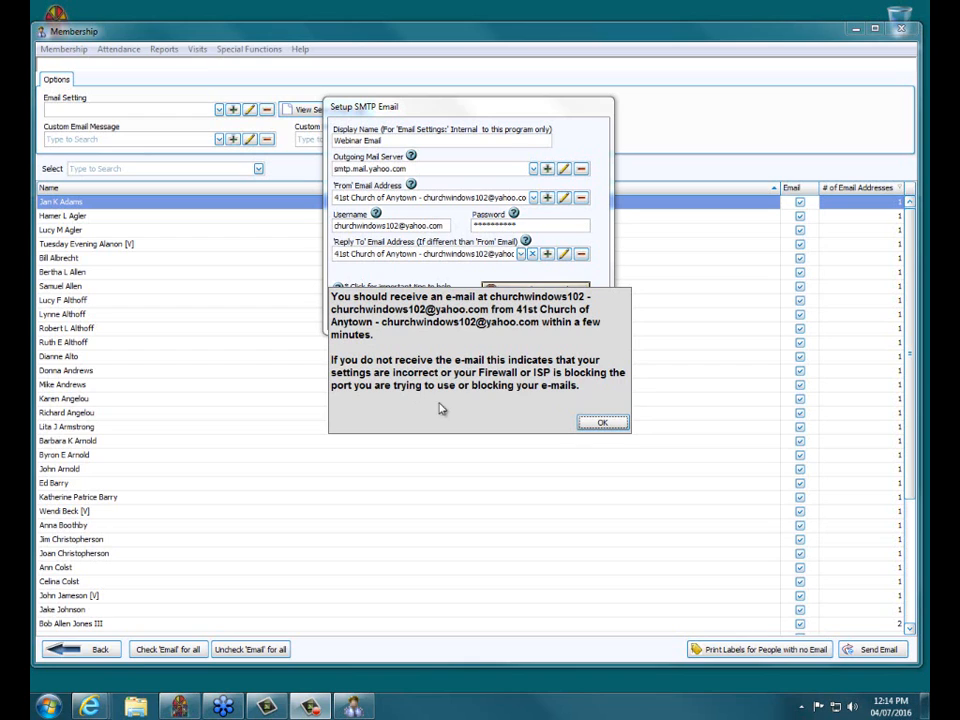
pyautogui.click(602, 423)
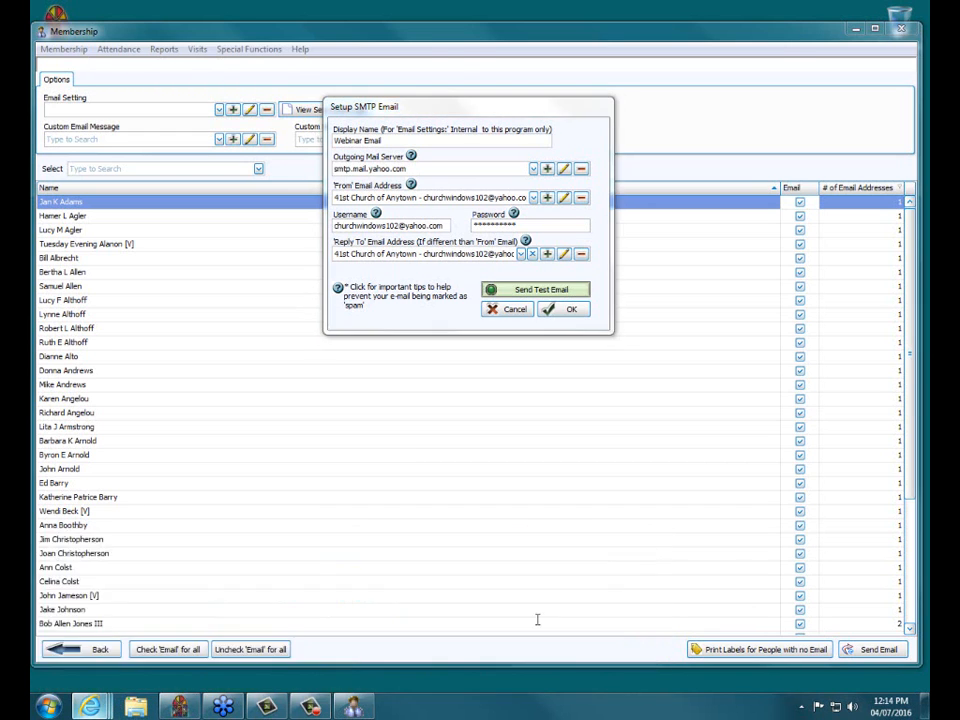
# - Refresh the Yahoo inbox to look for the test e-mail, then go back to Church Windows' Setup SMTP Email
pyautogui.click(537, 620)
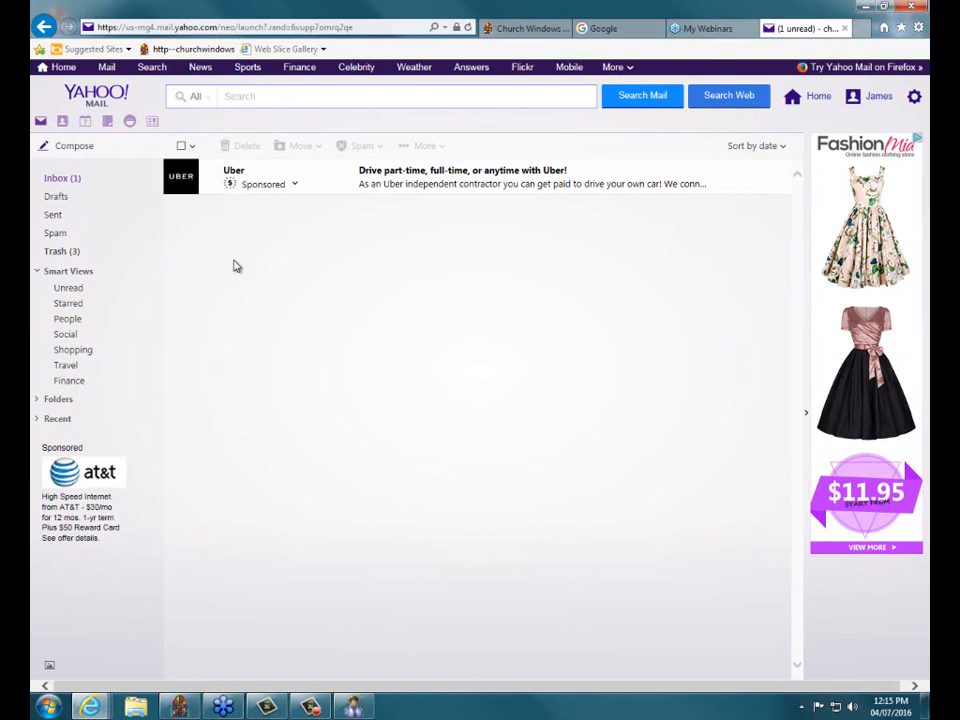
pyautogui.click(67, 181)
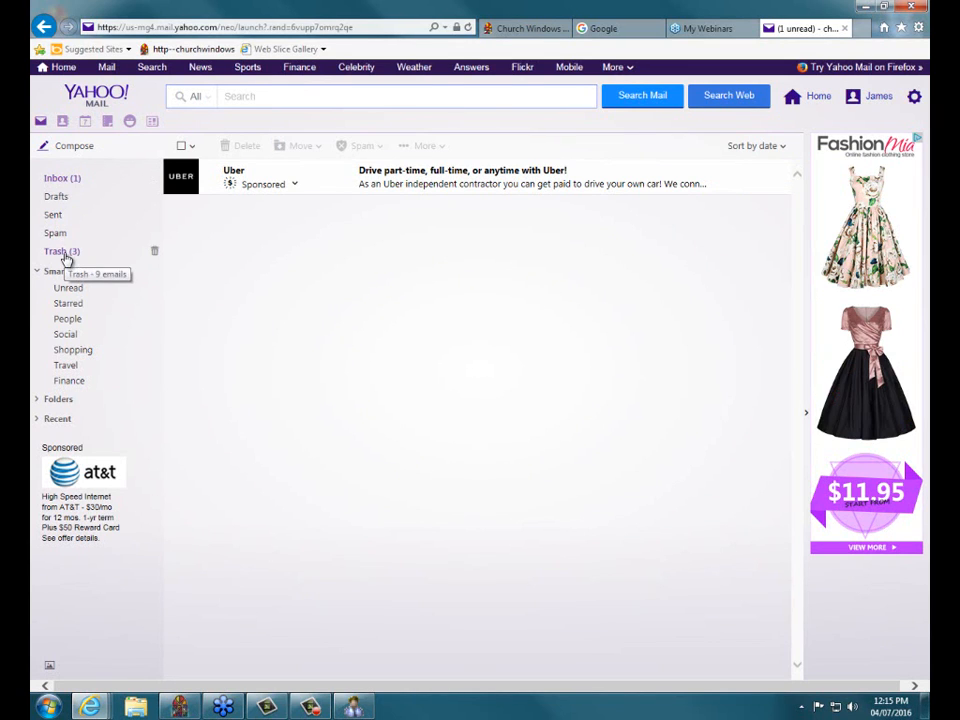
pyautogui.rightClick(420, 289)
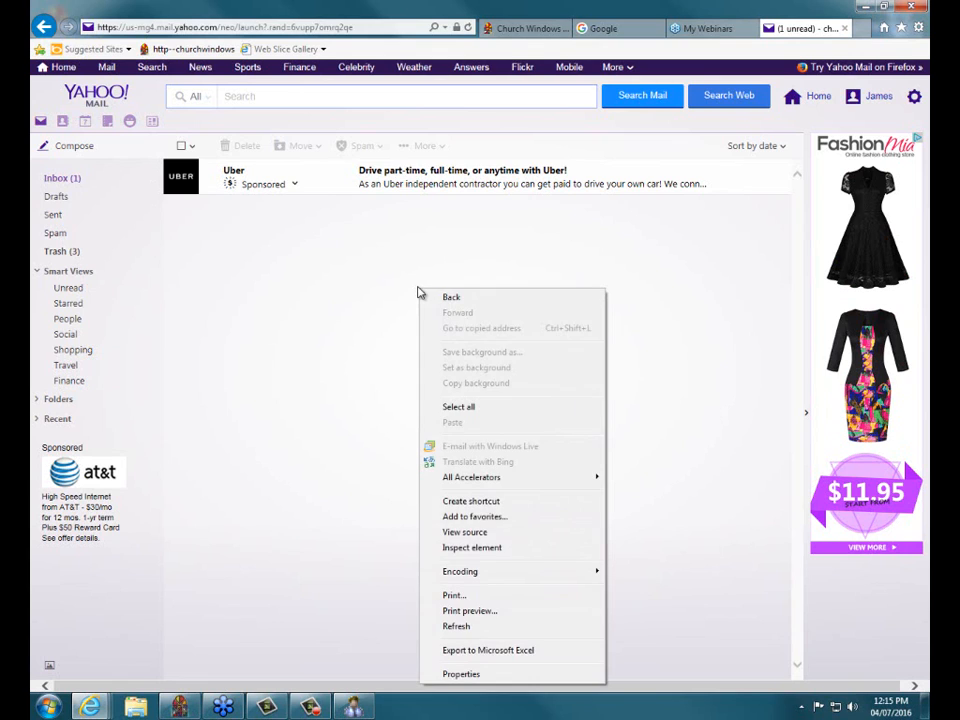
pyautogui.click(356, 388)
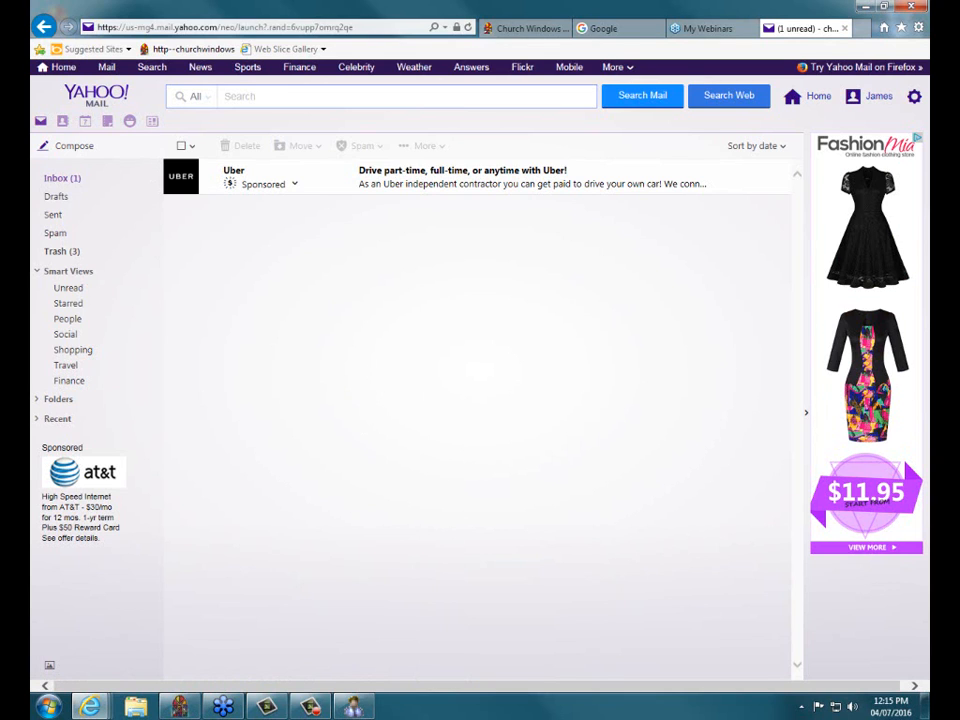
pyautogui.click(352, 706)
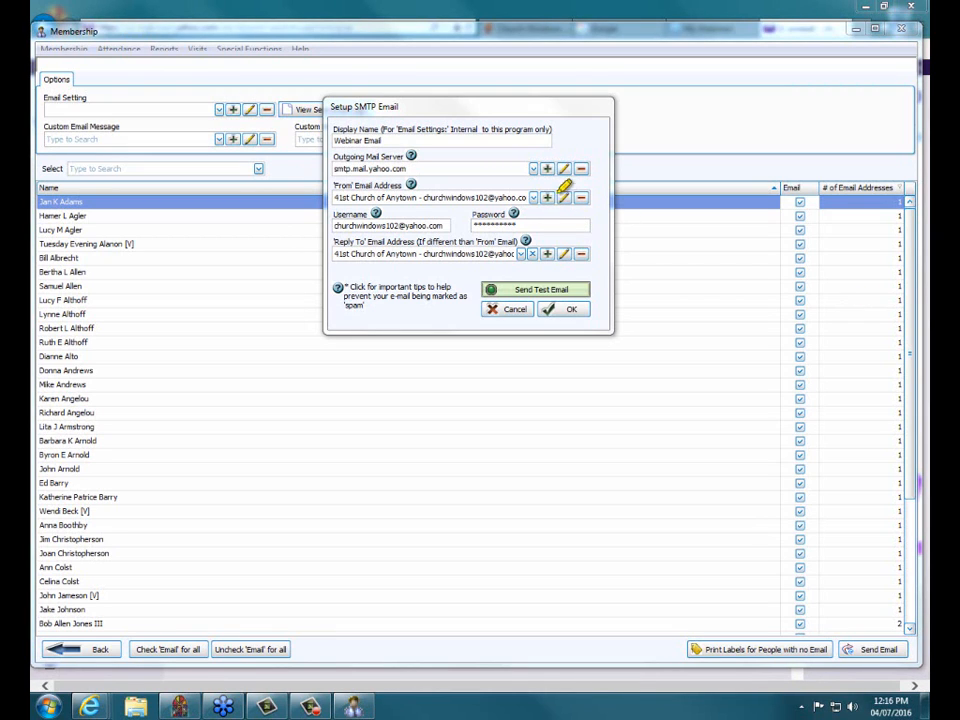
# - Edit the smtp.mail.yahoo.com server settings and review the Port Number help listing ports 25, 465 and 587
pyautogui.moveTo(577, 148); pyautogui.dragTo(561, 173)
pyautogui.press('Escape')
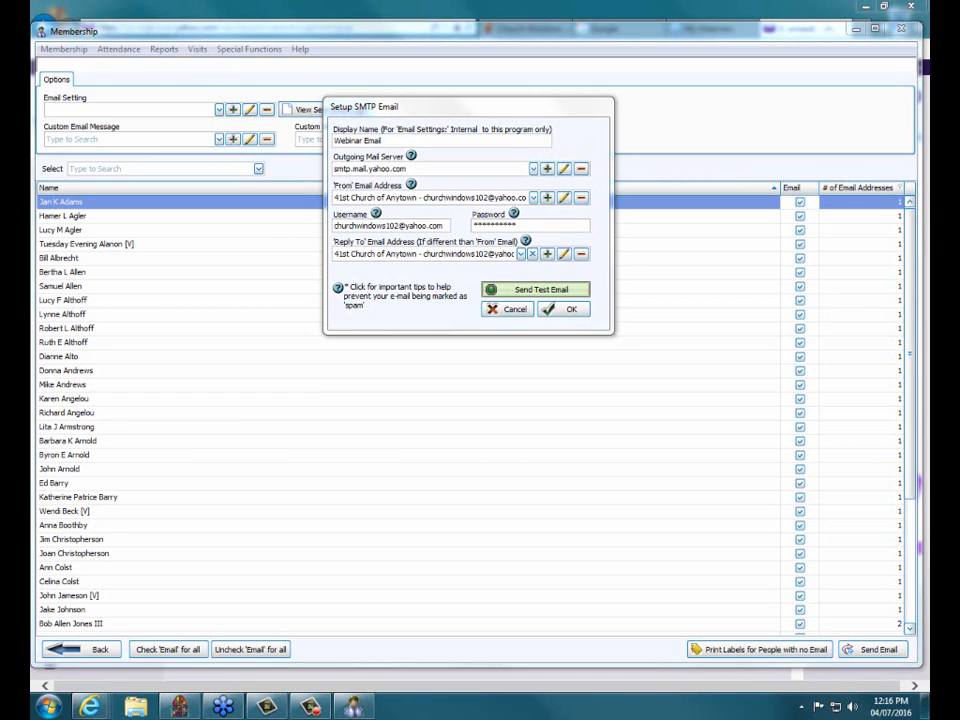
pyautogui.click(564, 170)
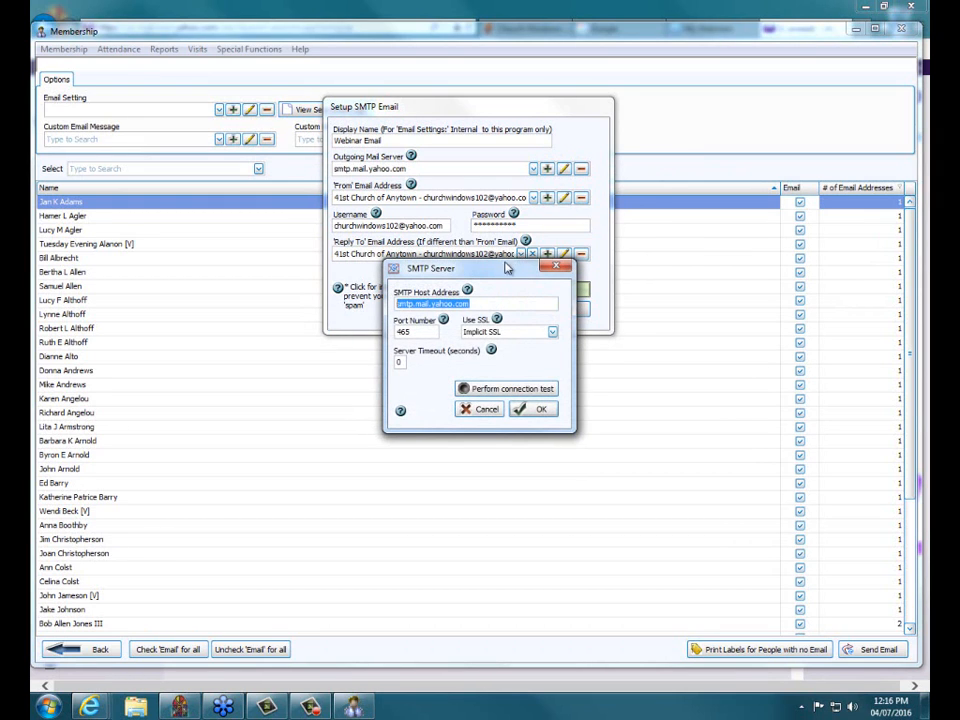
pyautogui.moveTo(500, 272); pyautogui.dragTo(406, 89)
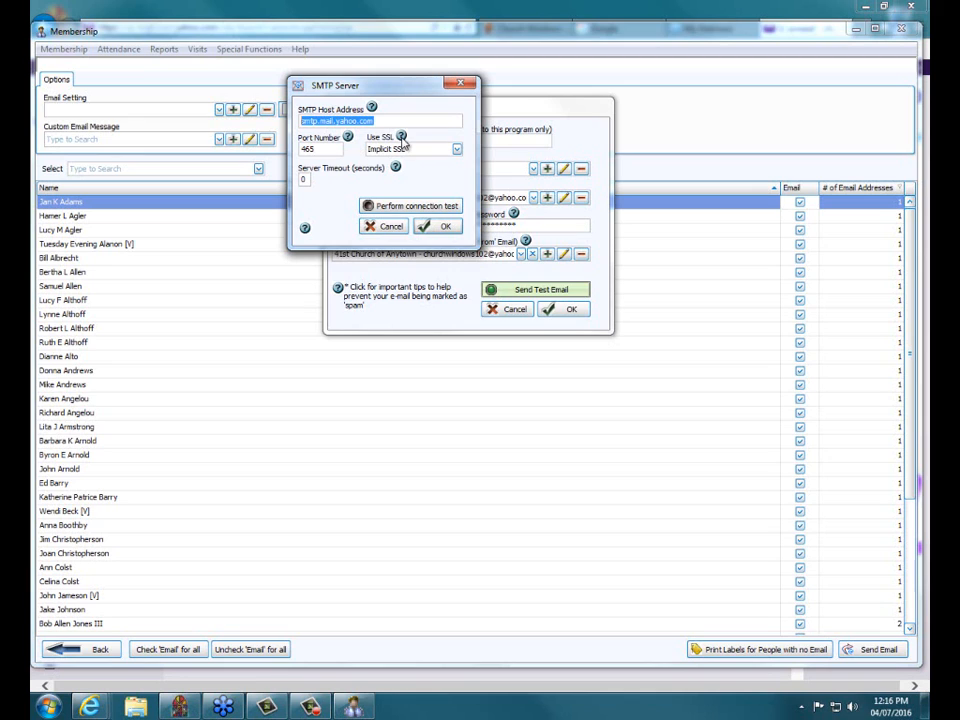
pyautogui.click(349, 138)
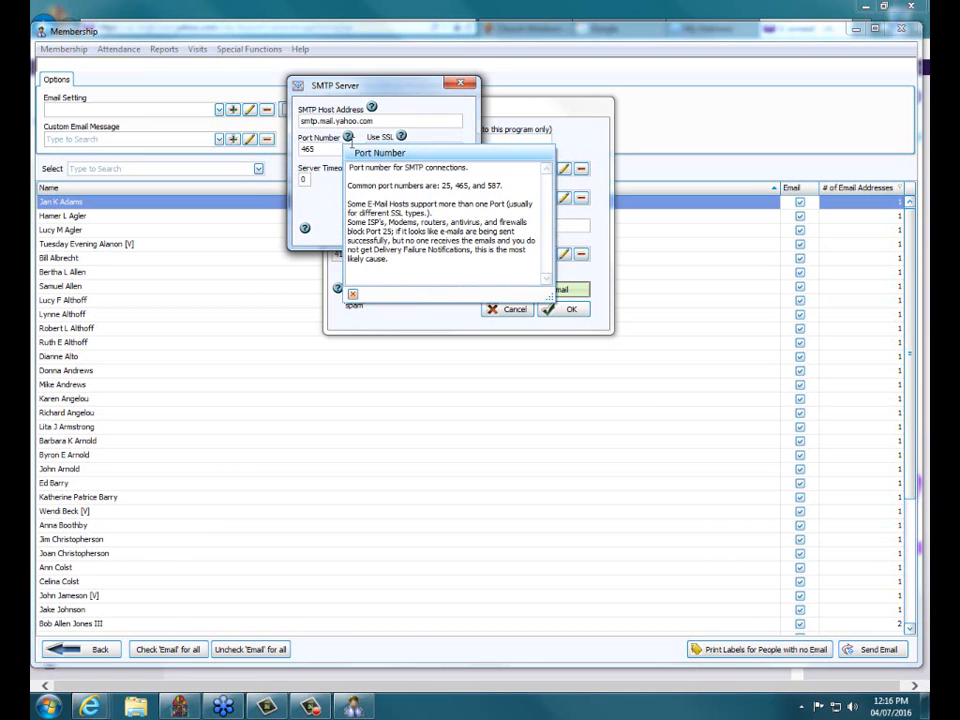
pyautogui.moveTo(502, 186); pyautogui.dragTo(440, 186)
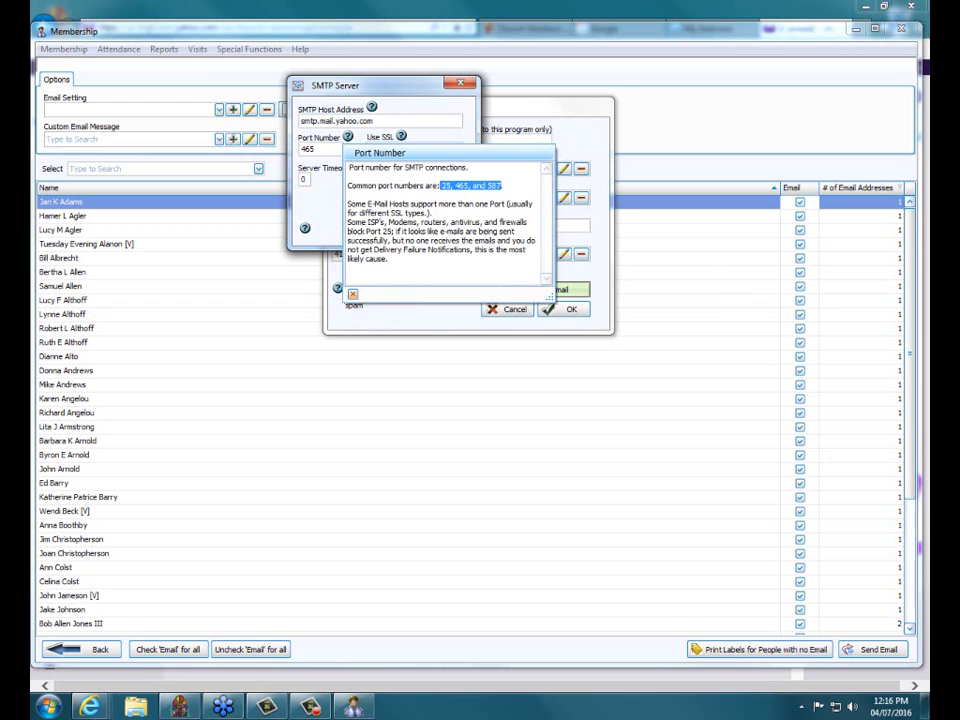
pyautogui.click(353, 294)
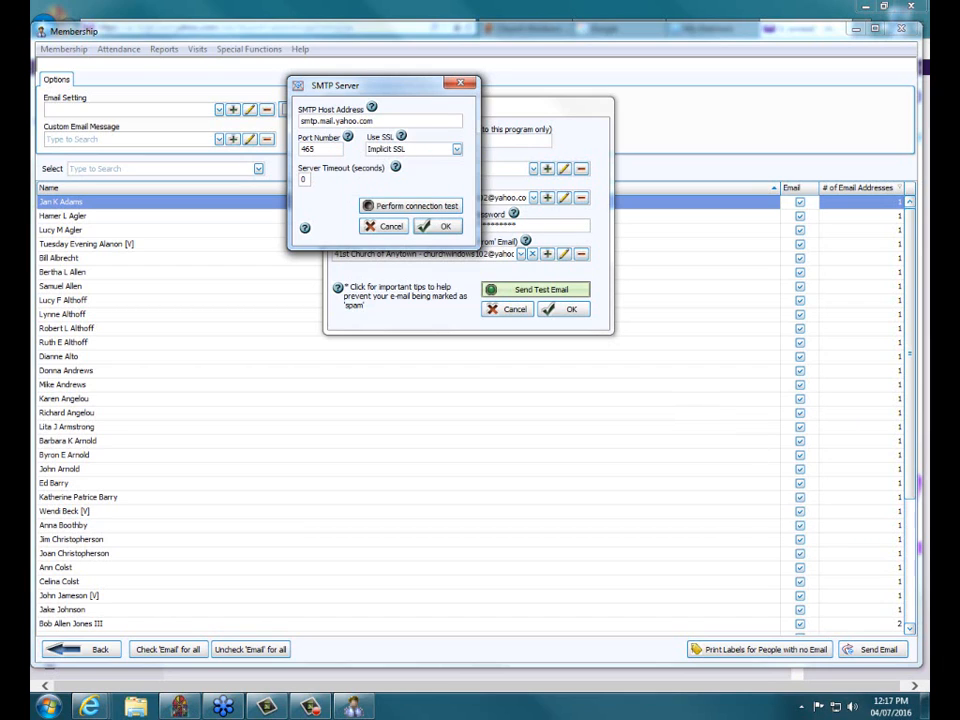
# - Replace the Yahoo SMTP port 465 with 587 after checking the SSL options
pyautogui.doubleClick(297, 148)
pyautogui.click(457, 149)
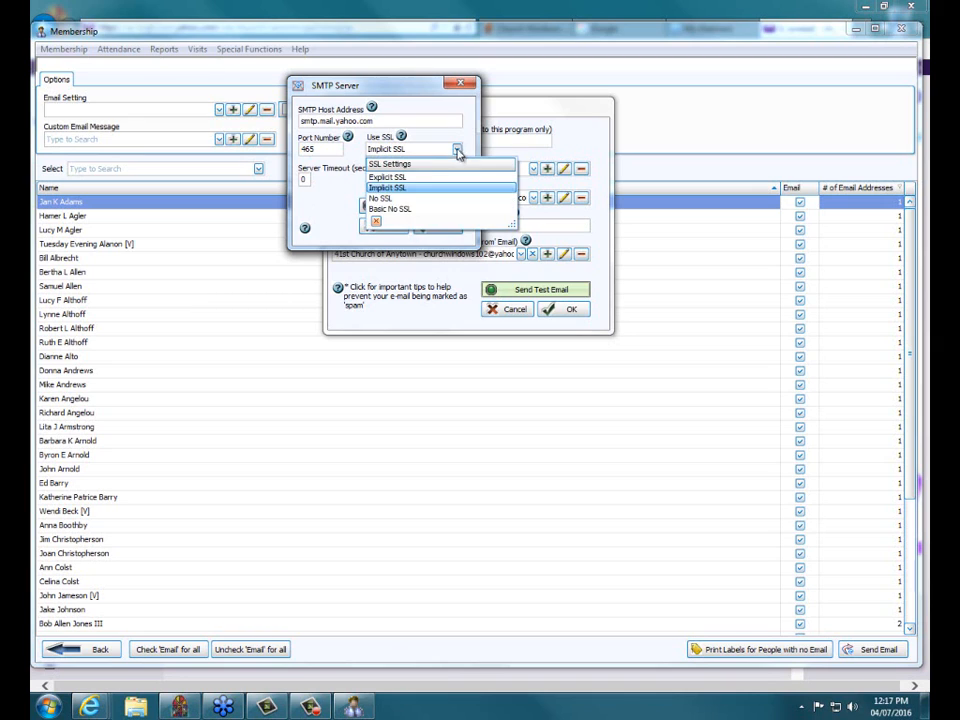
pyautogui.click(399, 189)
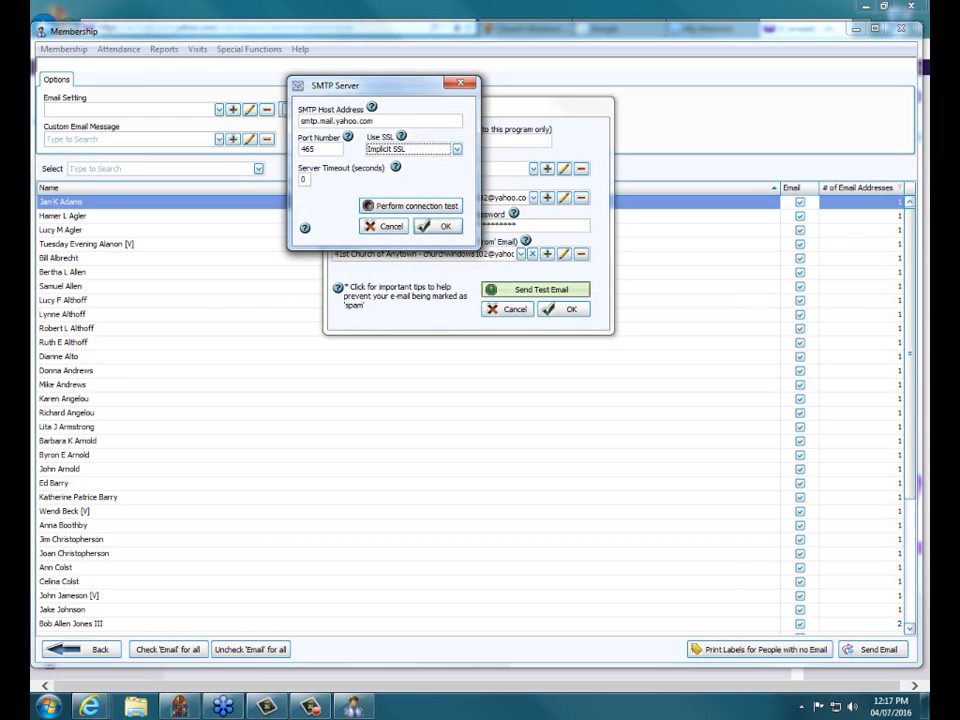
pyautogui.click(348, 138)
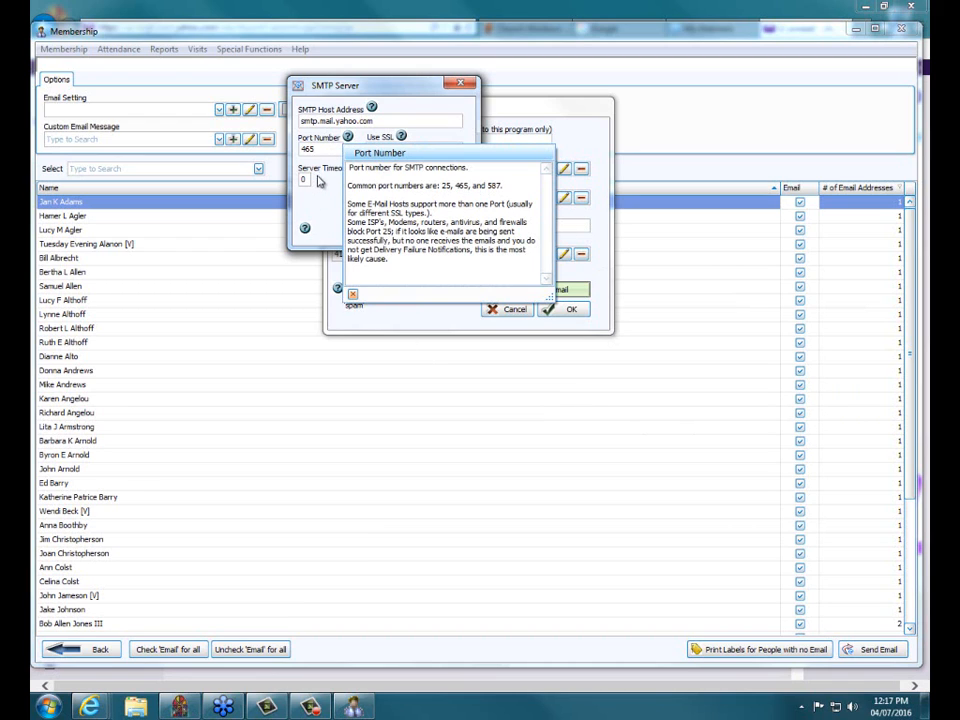
pyautogui.doubleClick(322, 147)
pyautogui.write('587')
pyautogui.click(352, 293)
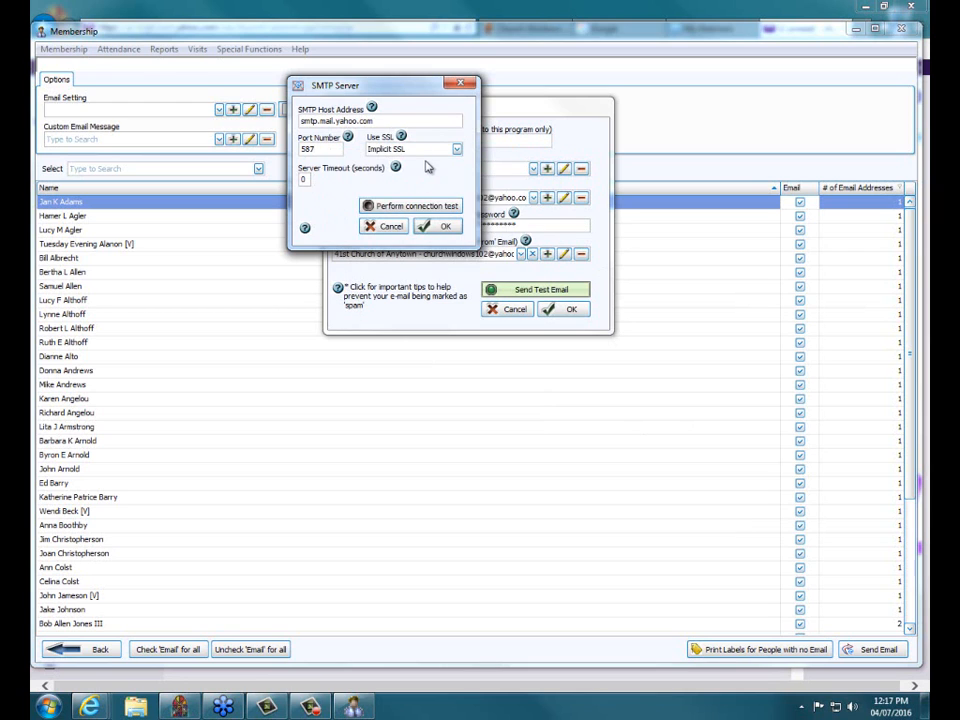
pyautogui.click(456, 149)
# - Choose Explicit SSL, pass the port 587 connection test, and save the SMTP Server settings
pyautogui.click(420, 184)
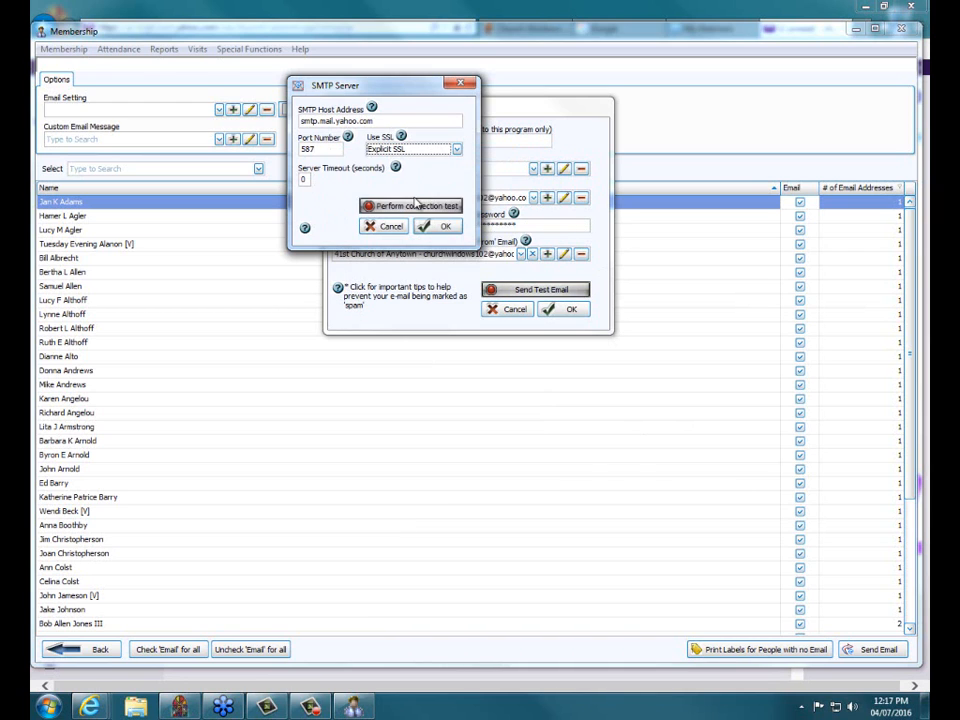
pyautogui.click(416, 208)
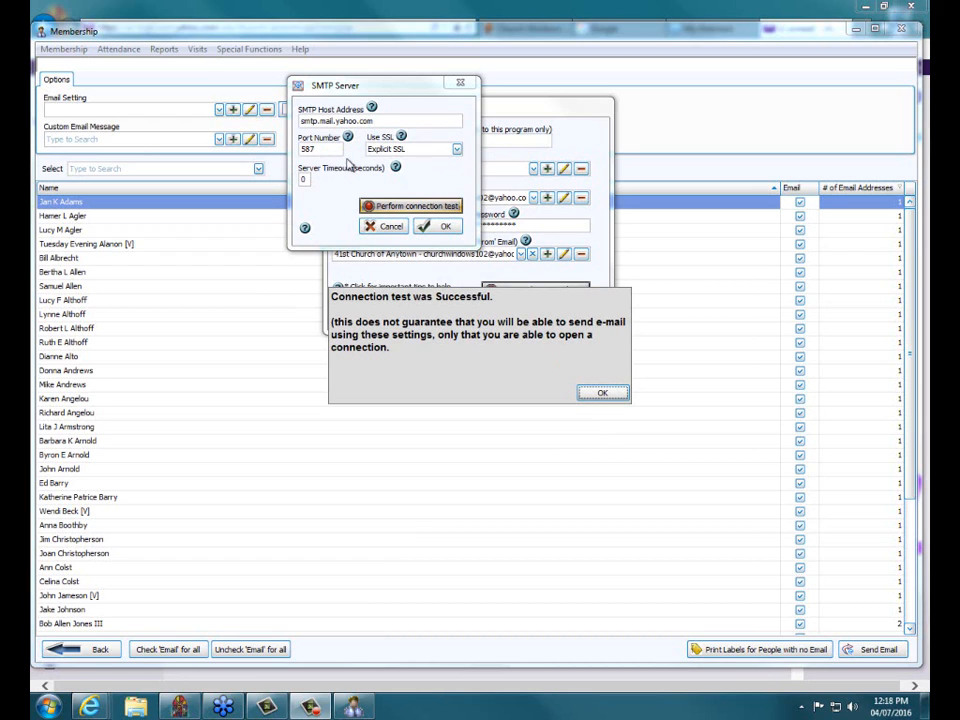
pyautogui.click(601, 390)
pyautogui.click(440, 226)
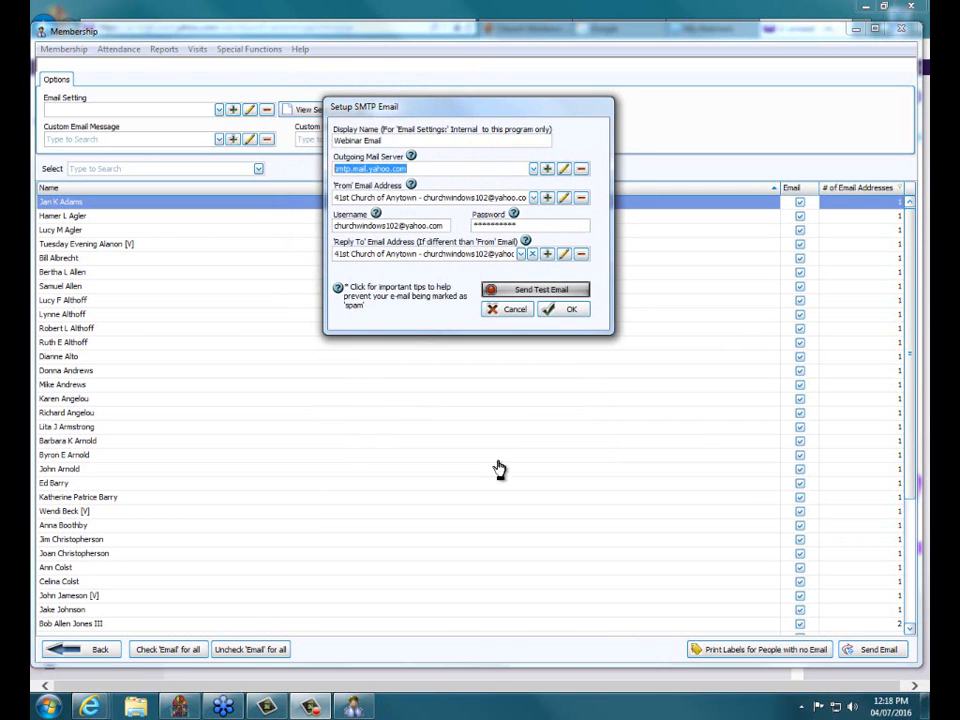
# - Send a test e-mail to the prefilled sending address using port 587 with Explicit SSL
pyautogui.click(540, 290)
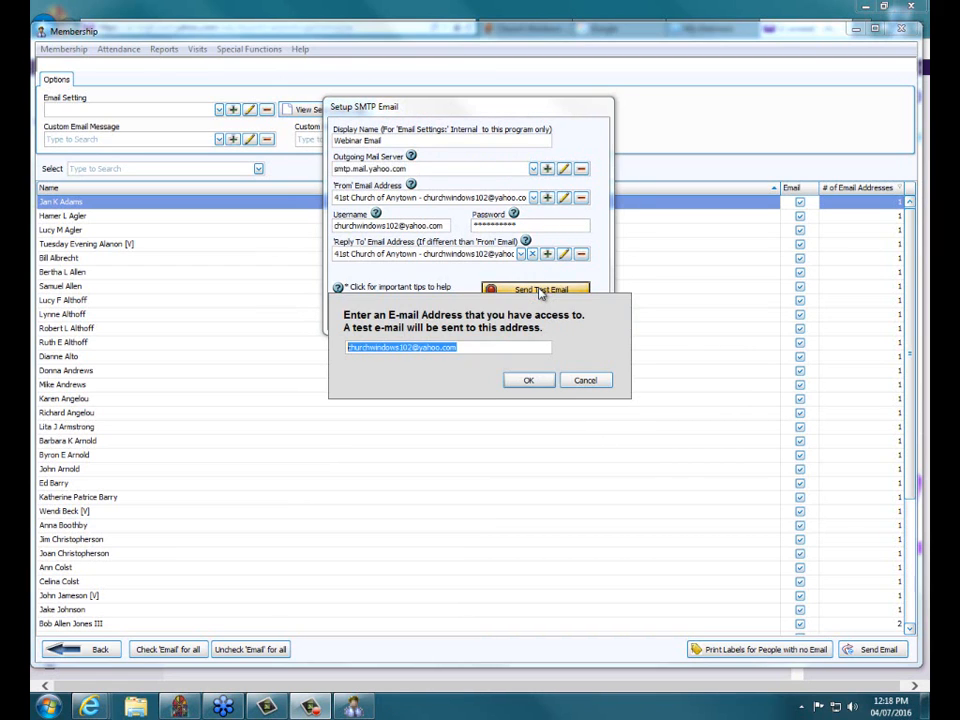
pyautogui.click(533, 383)
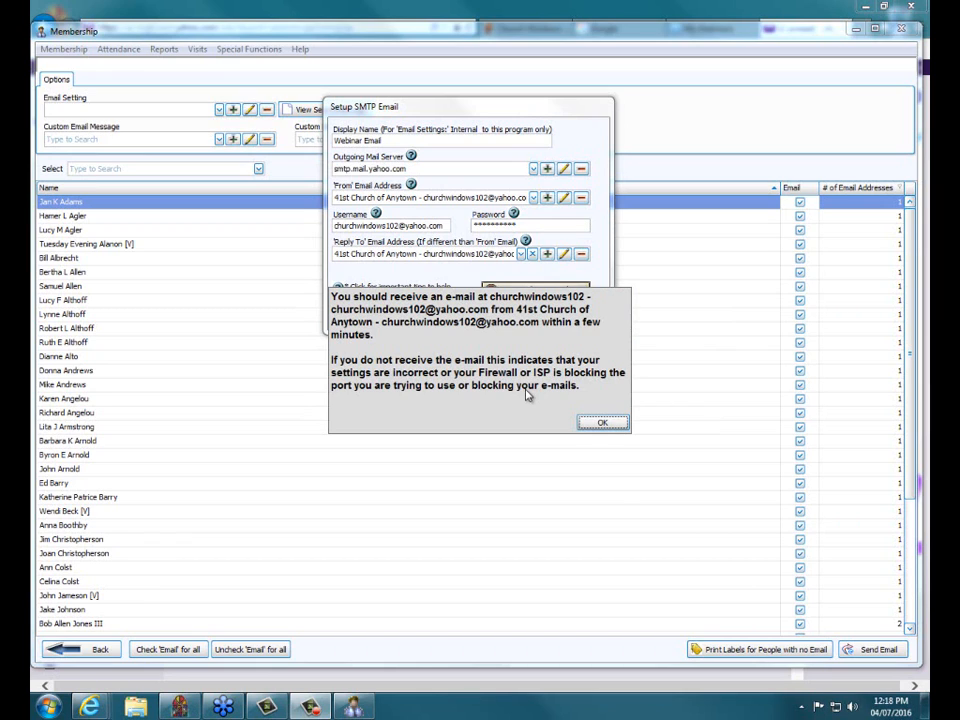
pyautogui.click(602, 423)
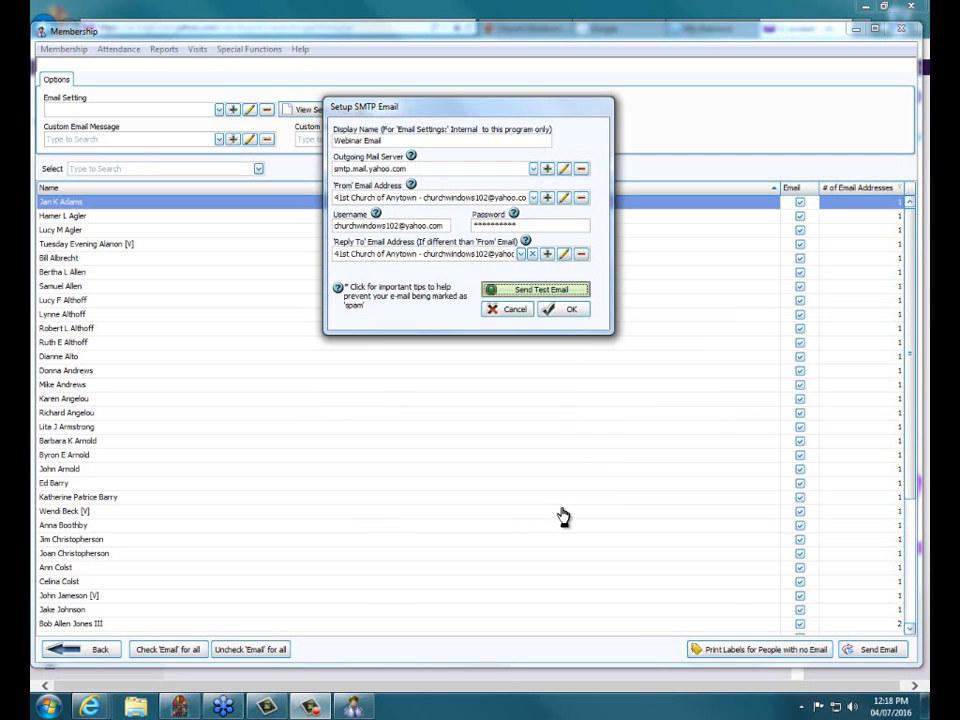
# - Open the received TEST e-mail in the Yahoo Mail inbox, then minimize the browser
pyautogui.moveTo(100, 710)
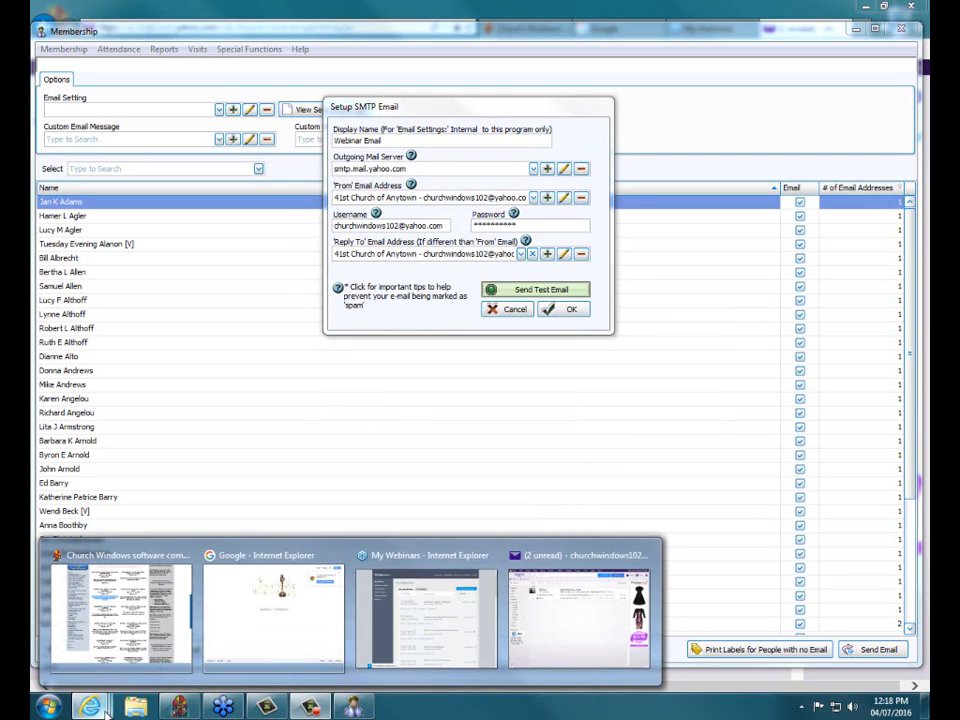
pyautogui.click(640, 650)
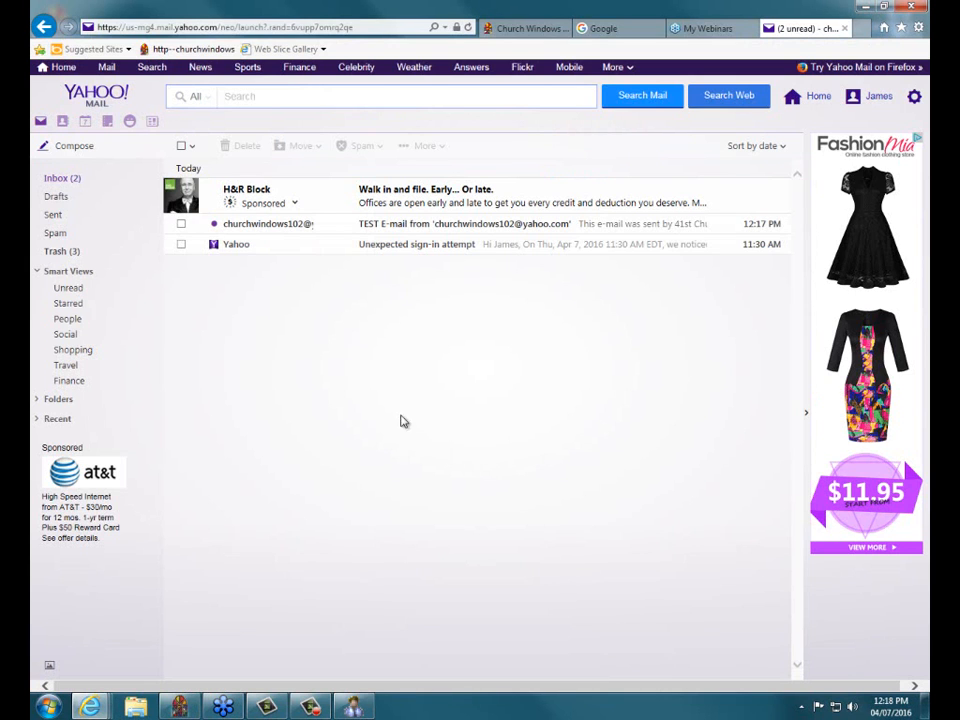
pyautogui.click(445, 232)
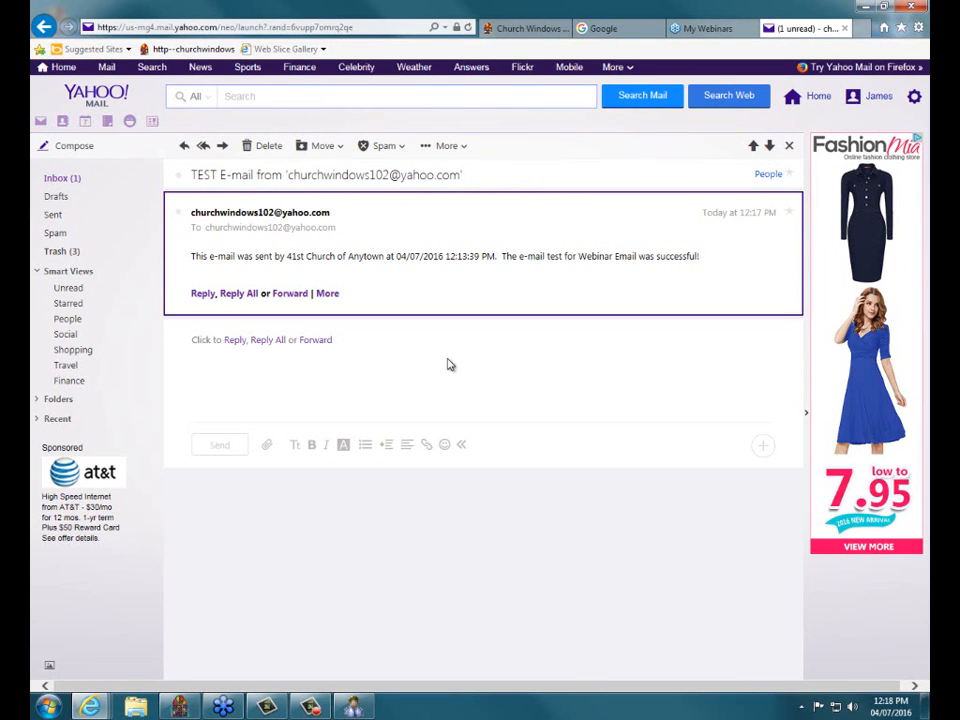
pyautogui.click(862, 10)
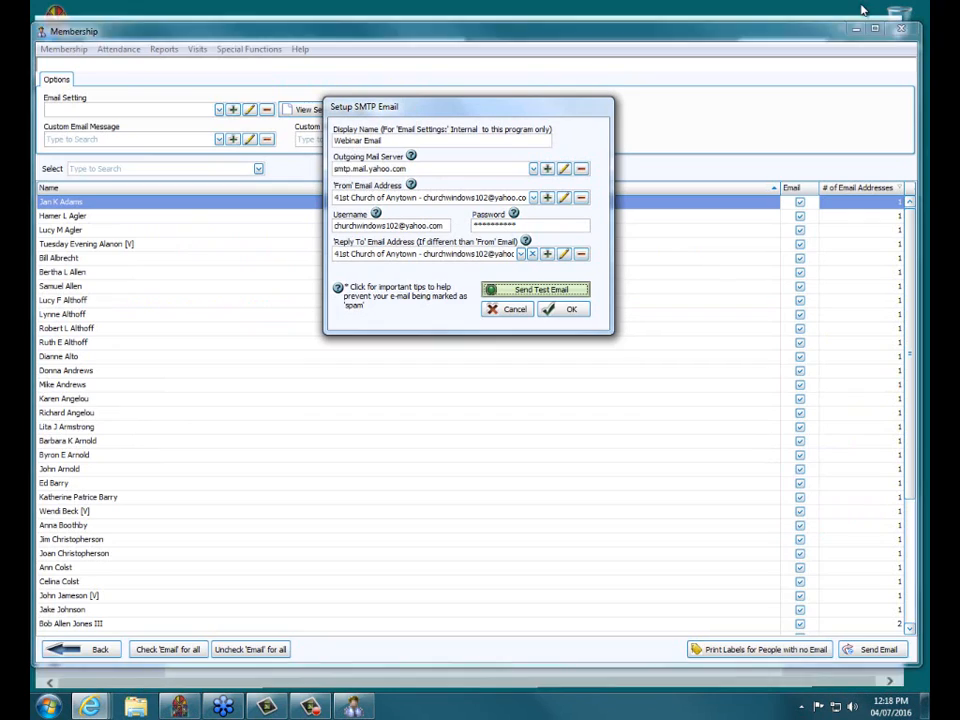
# - Save the Webinar Email setting, close the membership email windows, and exit the Membership module
pyautogui.click(570, 312)
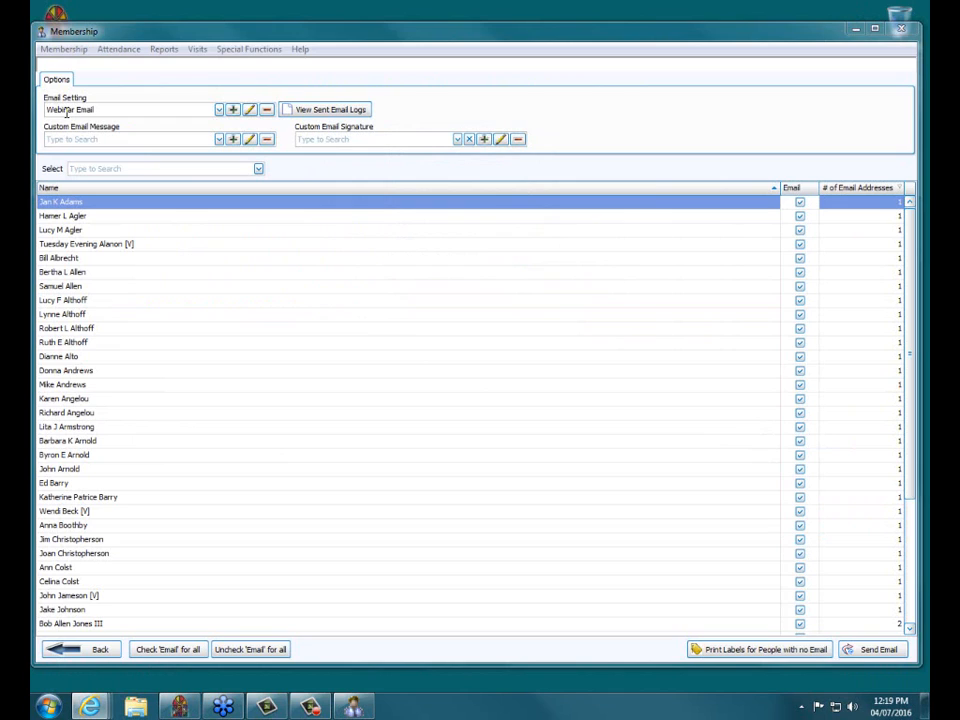
pyautogui.moveTo(96, 110); pyautogui.dragTo(42, 117)
pyautogui.click(92, 655)
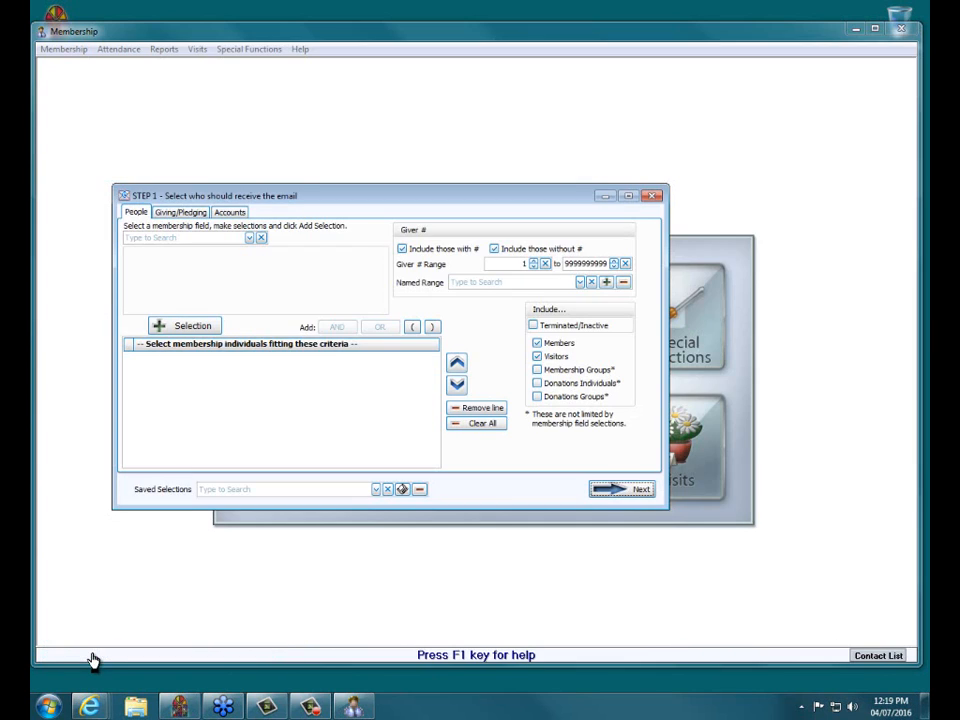
pyautogui.click(651, 196)
pyautogui.click(900, 29)
# - Open Donations, start the Donation Statement wizard, and move past Step 1
pyautogui.click(399, 478)
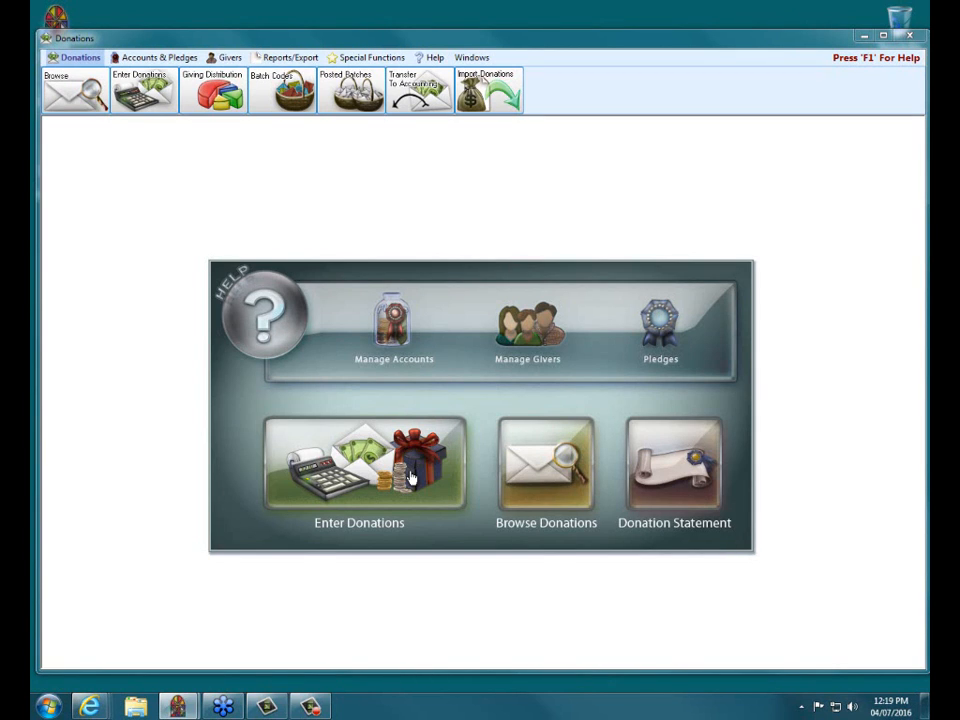
pyautogui.click(669, 472)
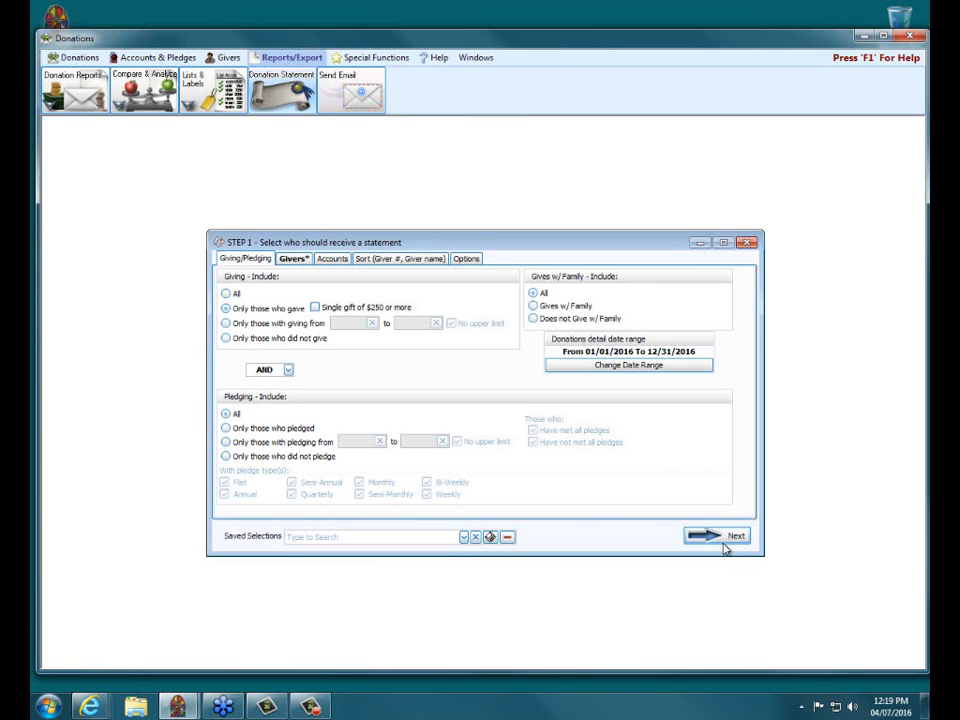
pyautogui.click(718, 543)
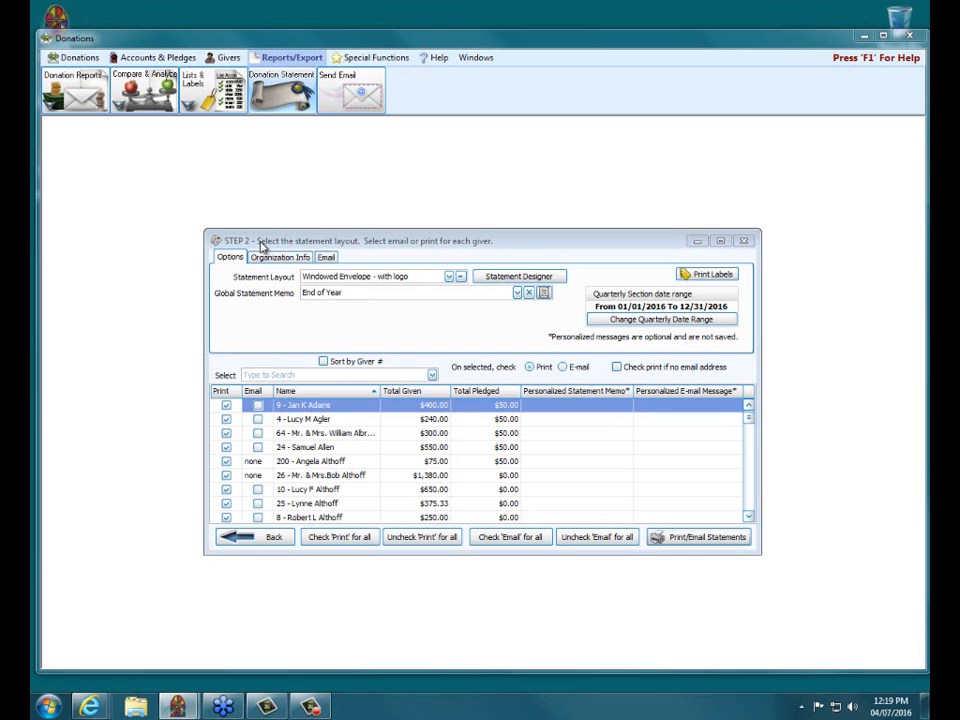
# - On the statements Email tab, choose Webinar Email as the email setting
pyautogui.click(326, 257)
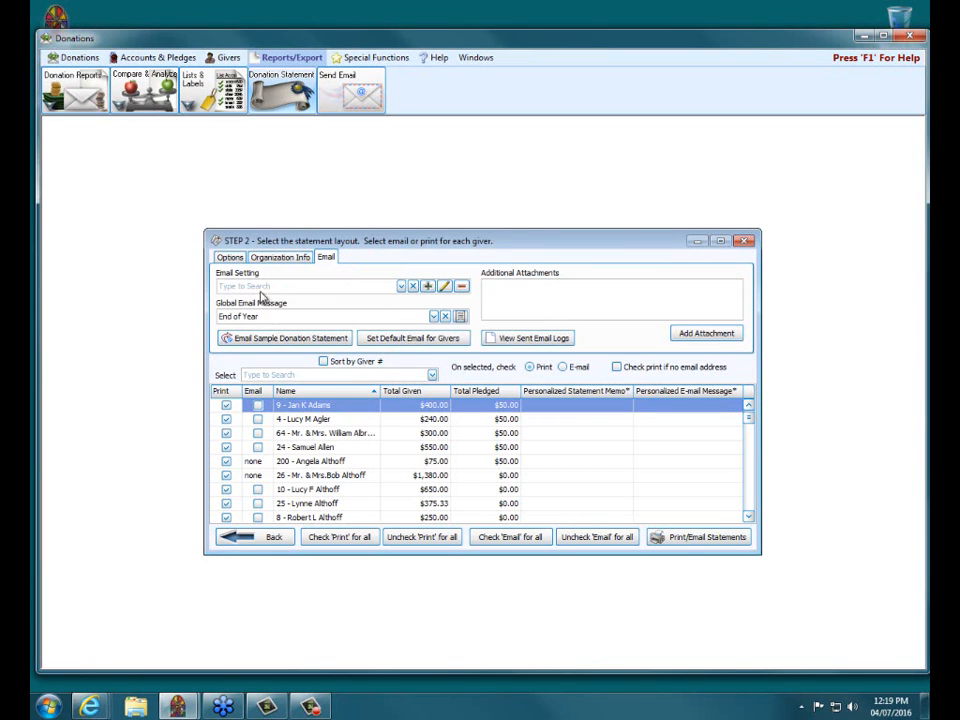
pyautogui.click(401, 286)
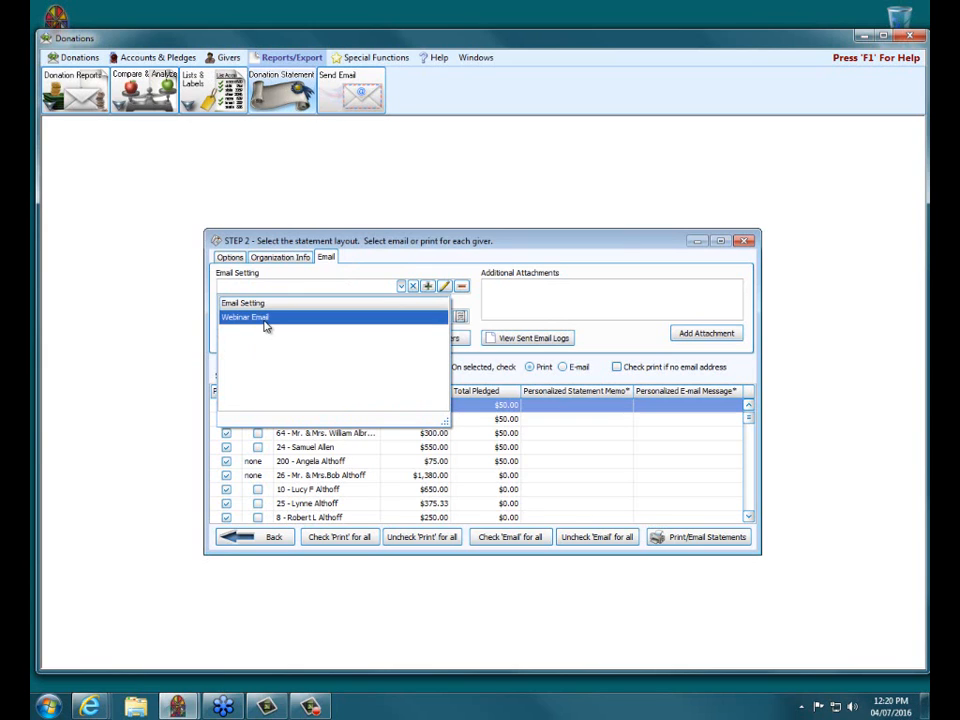
pyautogui.click(263, 319)
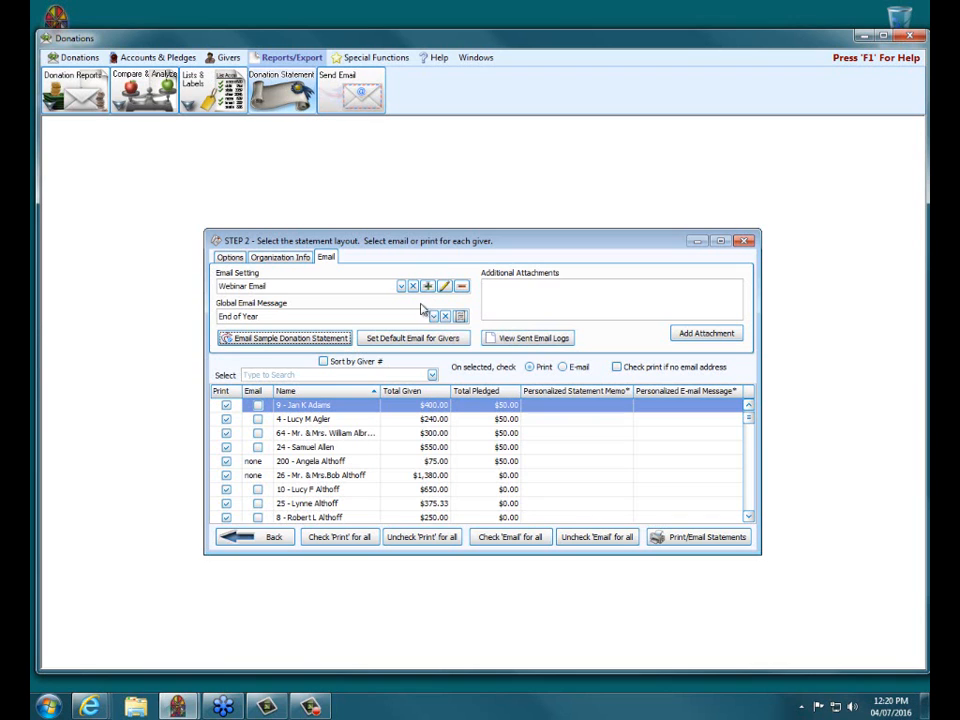
# - Inspect Webinar Email's SMTP setup: check the smtp.mail.yahoo.com server details, cancel, then select the username
pyautogui.click(442, 289)
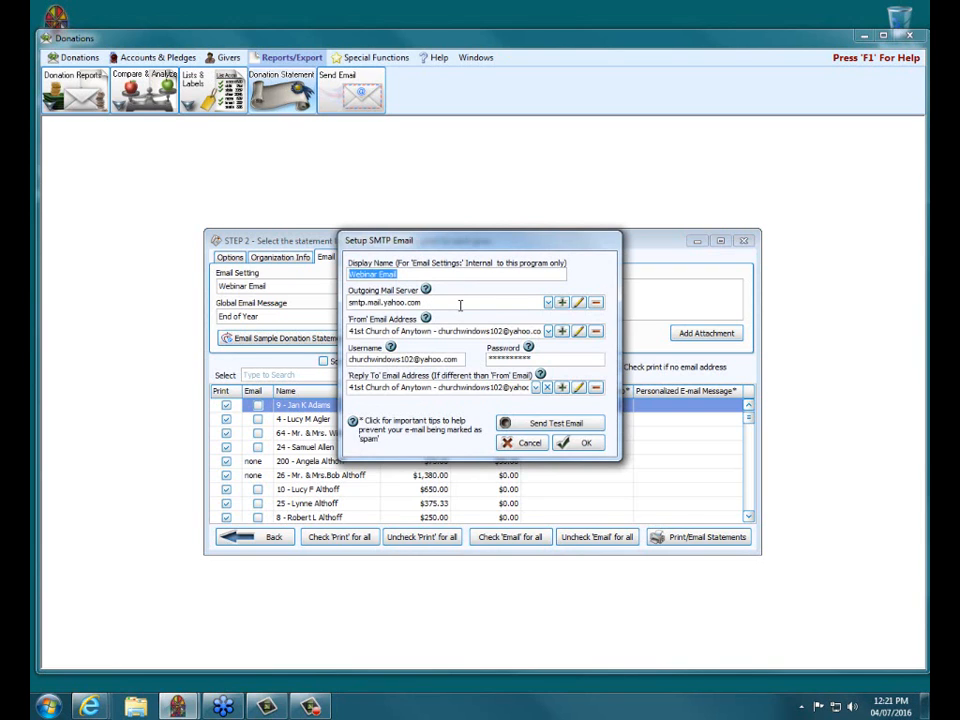
pyautogui.click(579, 303)
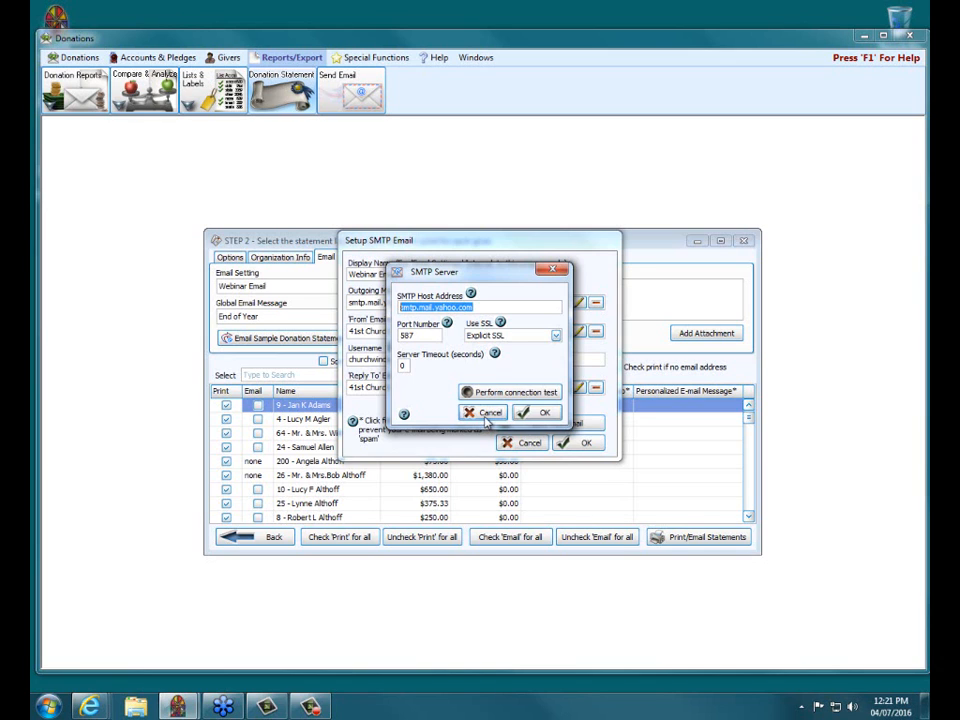
pyautogui.click(487, 414)
pyautogui.moveTo(425, 357)
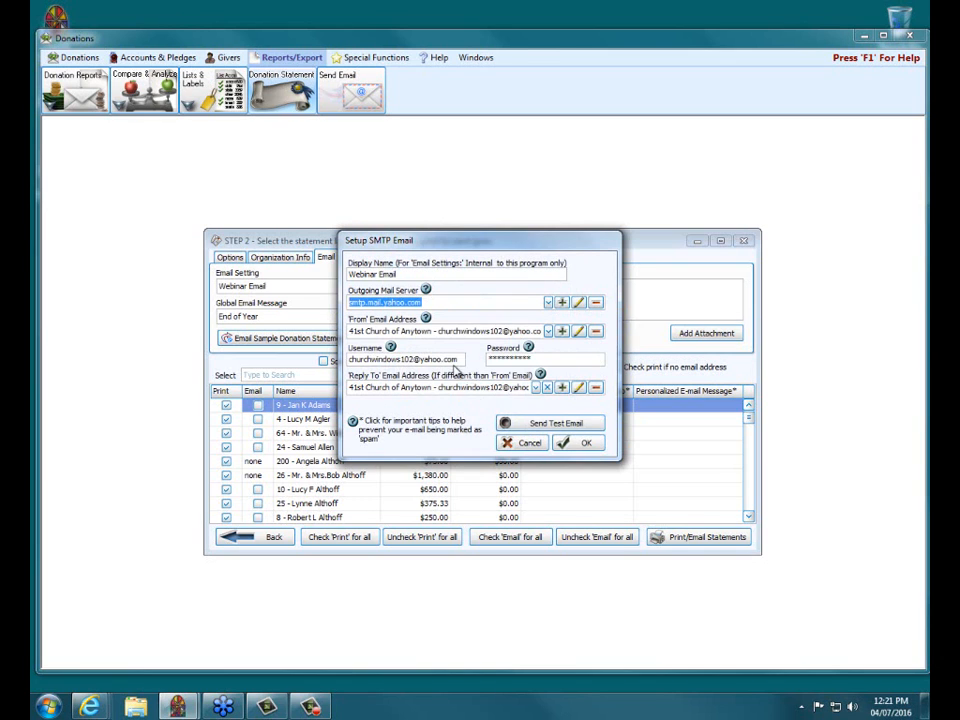
pyautogui.click(455, 358)
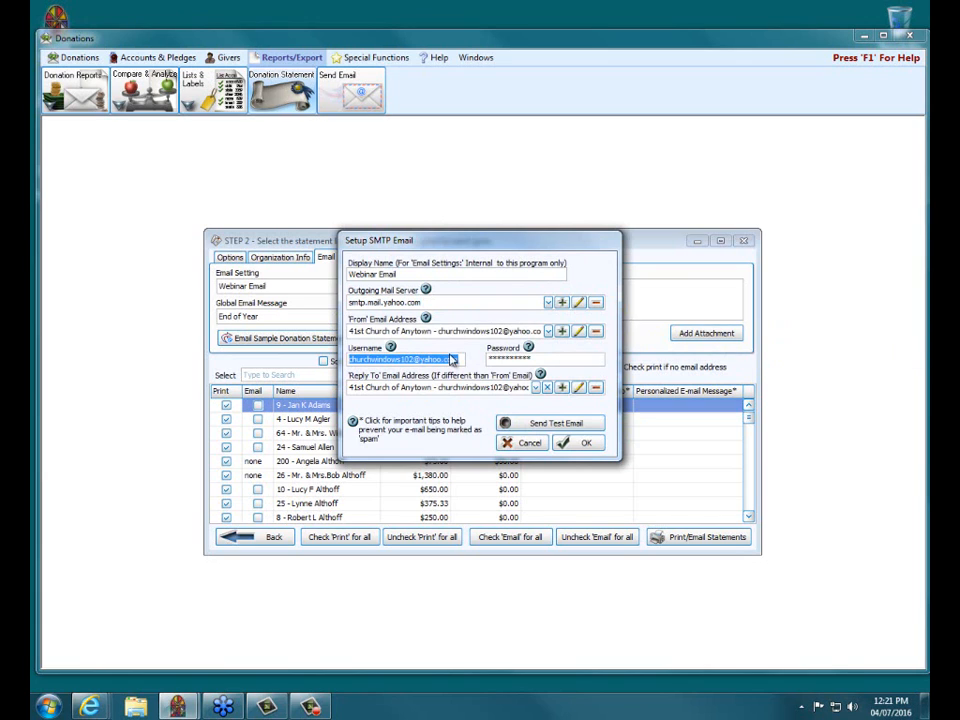